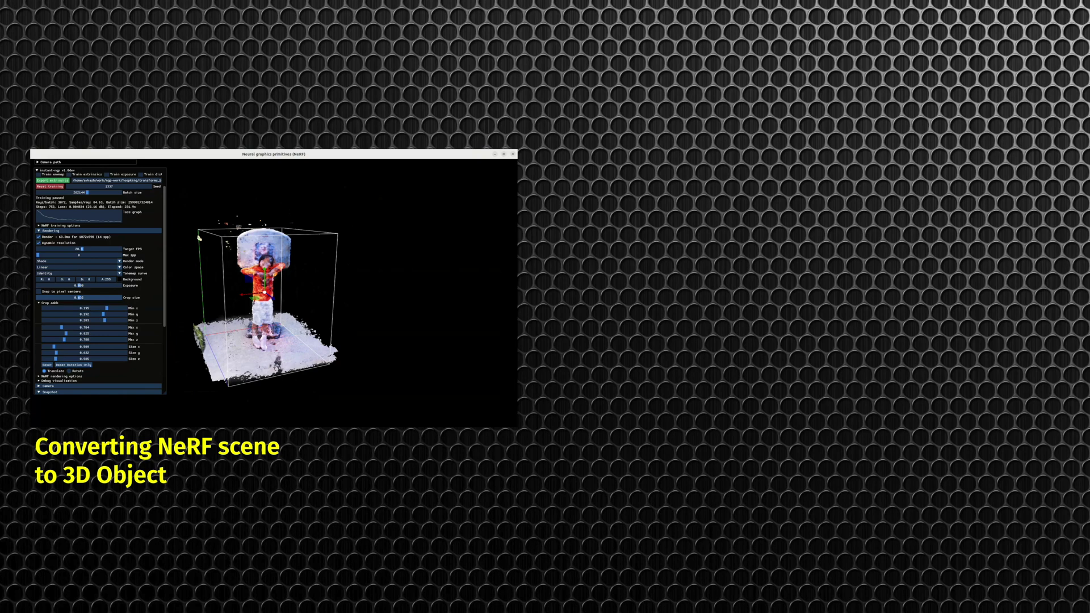
Export the meshed hoop scene as transforms_base.obj and select the exported file in the hoopking folder.
click(49, 302)
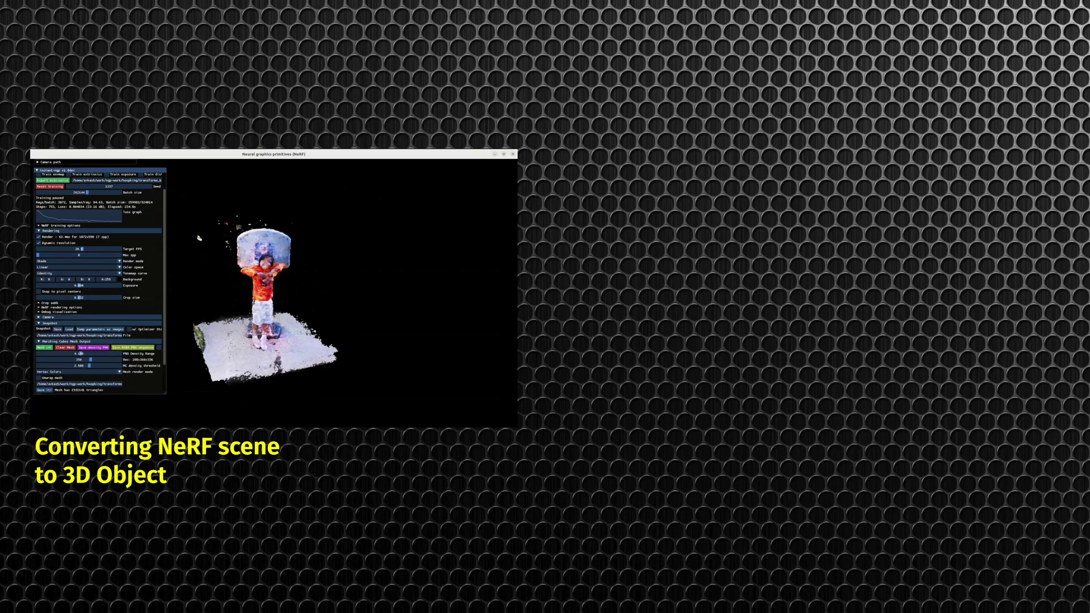
drag(202, 248, 194, 229)
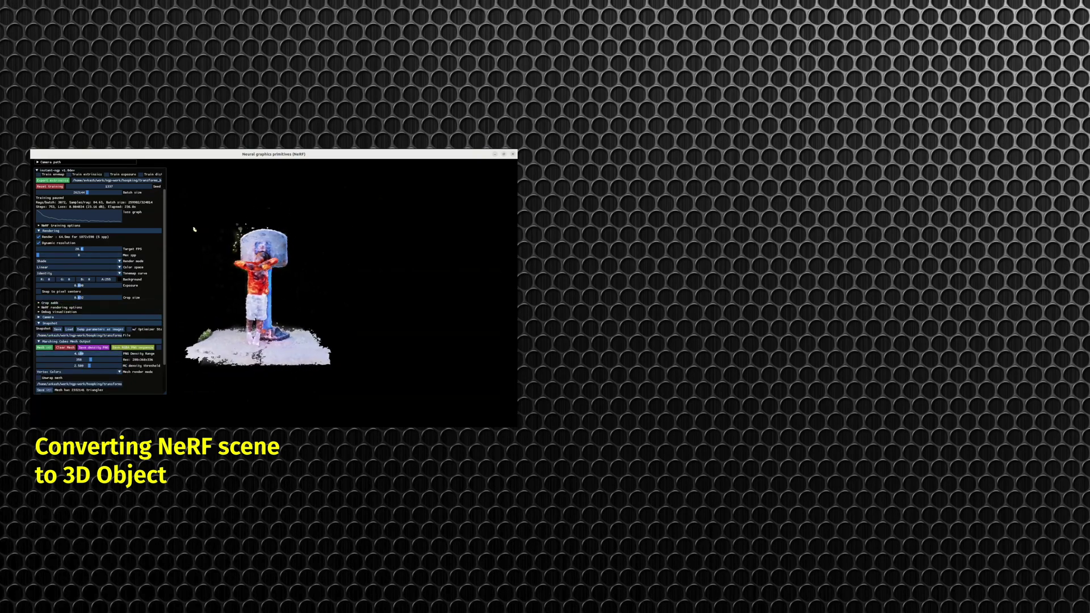
drag(165, 275, 164, 306)
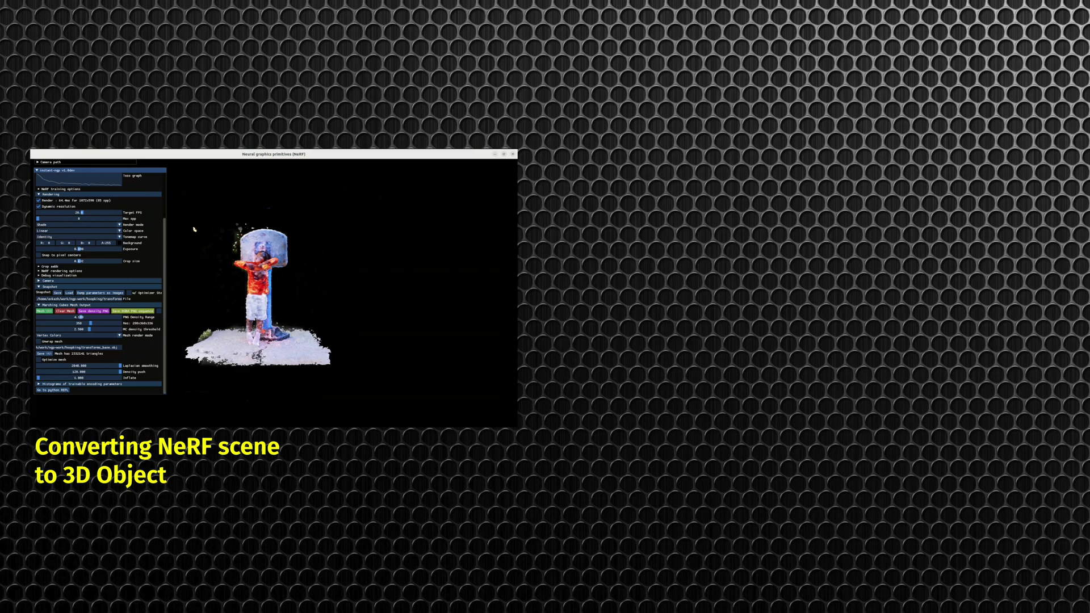
click(78, 335)
click(56, 346)
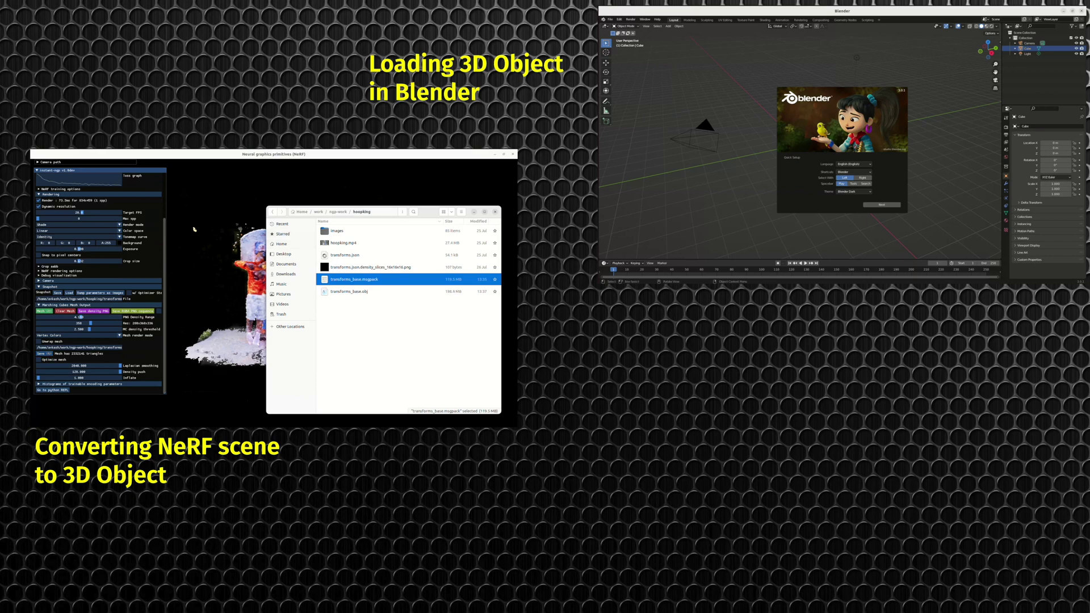
click(349, 291)
Switch to Blender, accept the quick setup and import transforms_base.obj into the default scene.
click(882, 204)
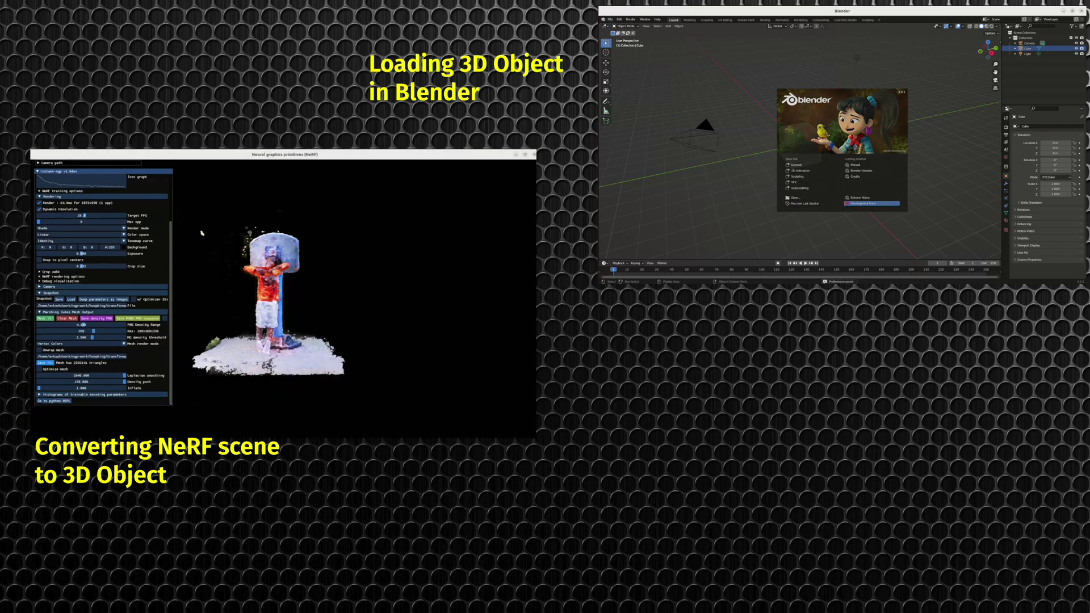
click(610, 19)
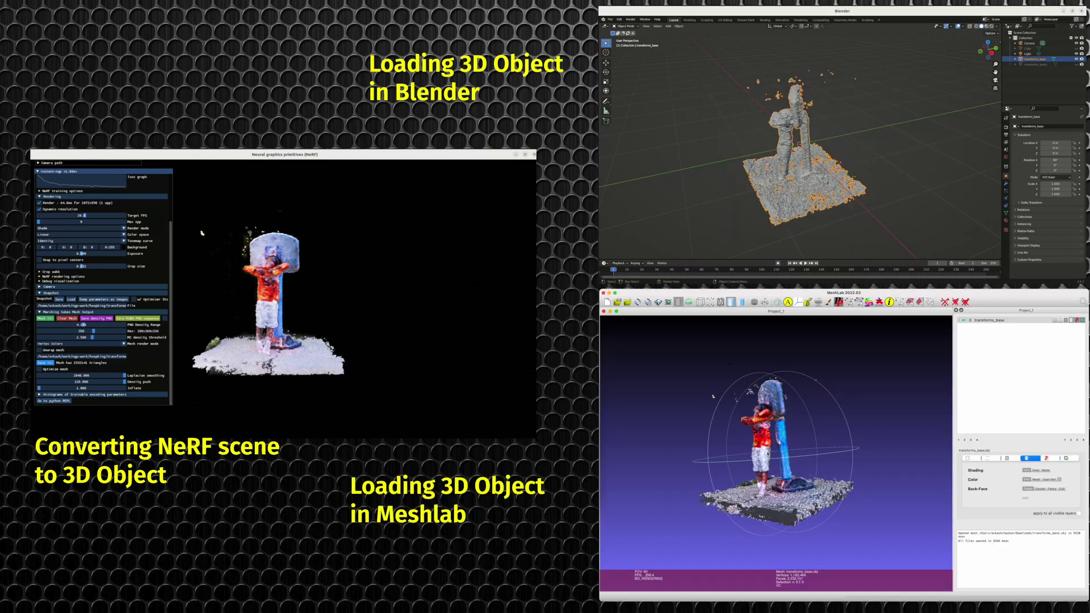
Switch to MeshLab and examine the transforms_base mesh from several sides.
key(space)
key(space)
drag(767, 454, 895, 455)
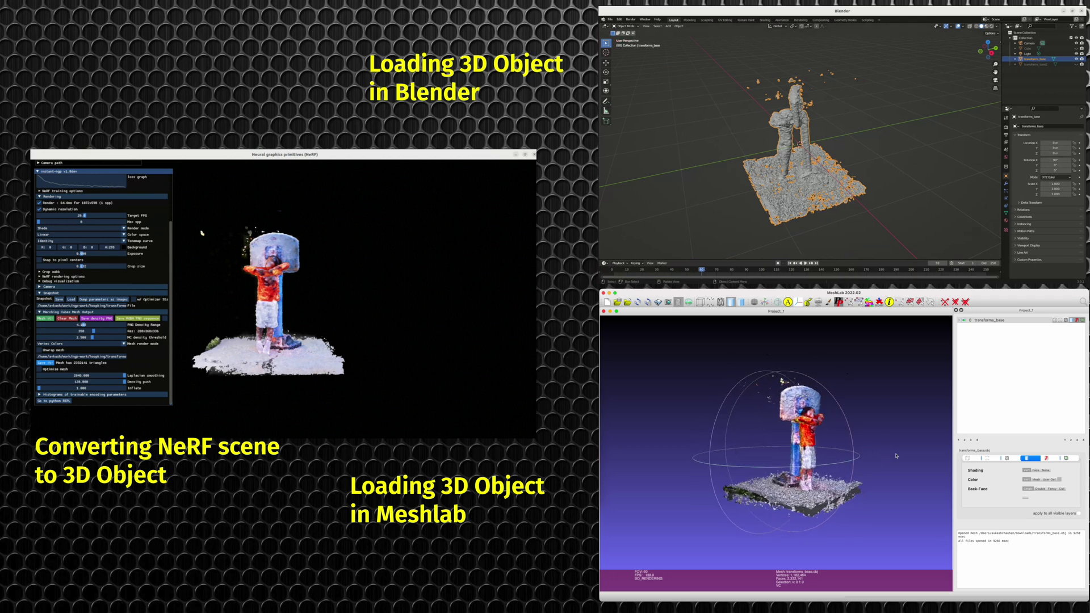
drag(782, 380, 828, 383)
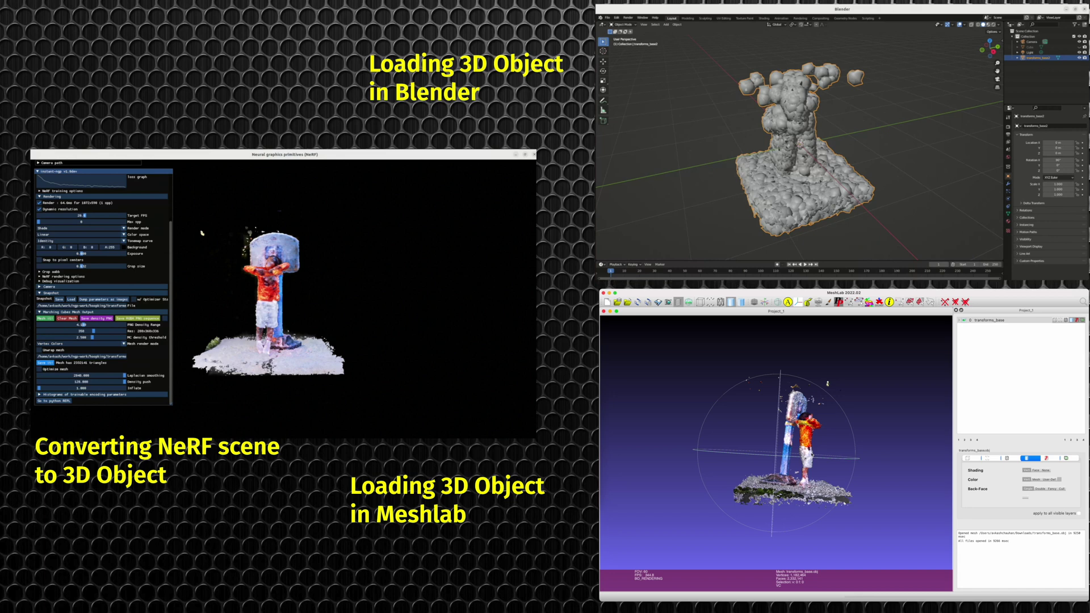
drag(811, 454, 692, 459)
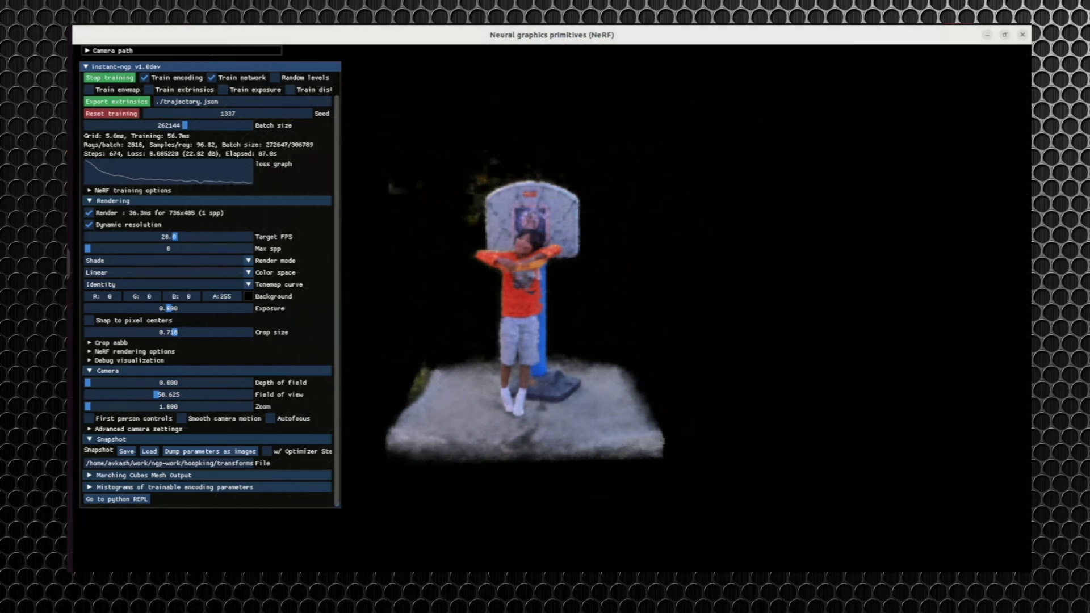
In instant-ngp, stop training the hoop scene and collapse the camera settings.
drag(568, 284, 687, 321)
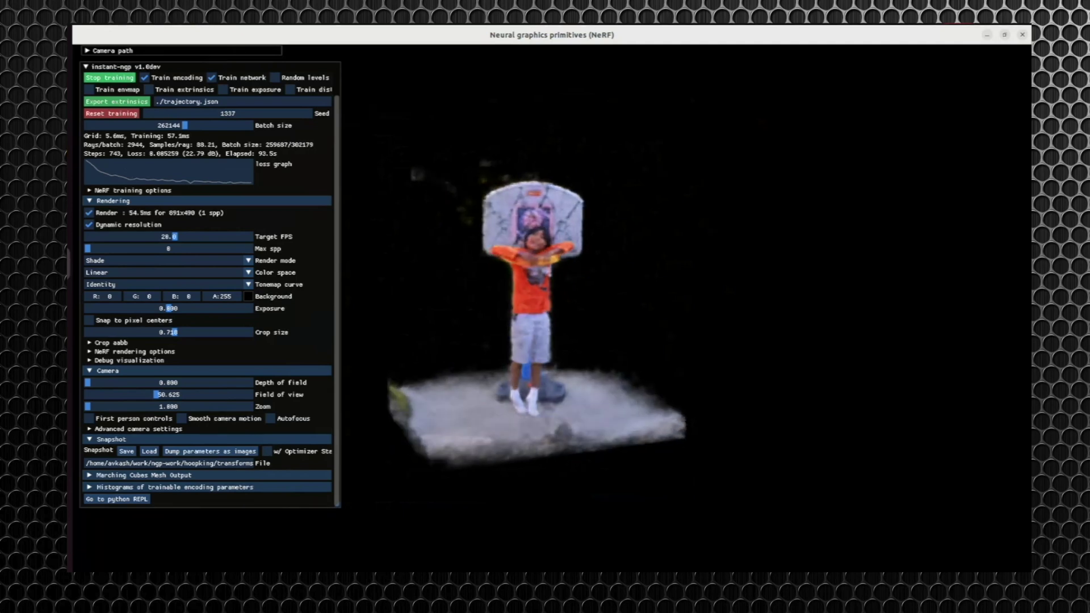
click(110, 78)
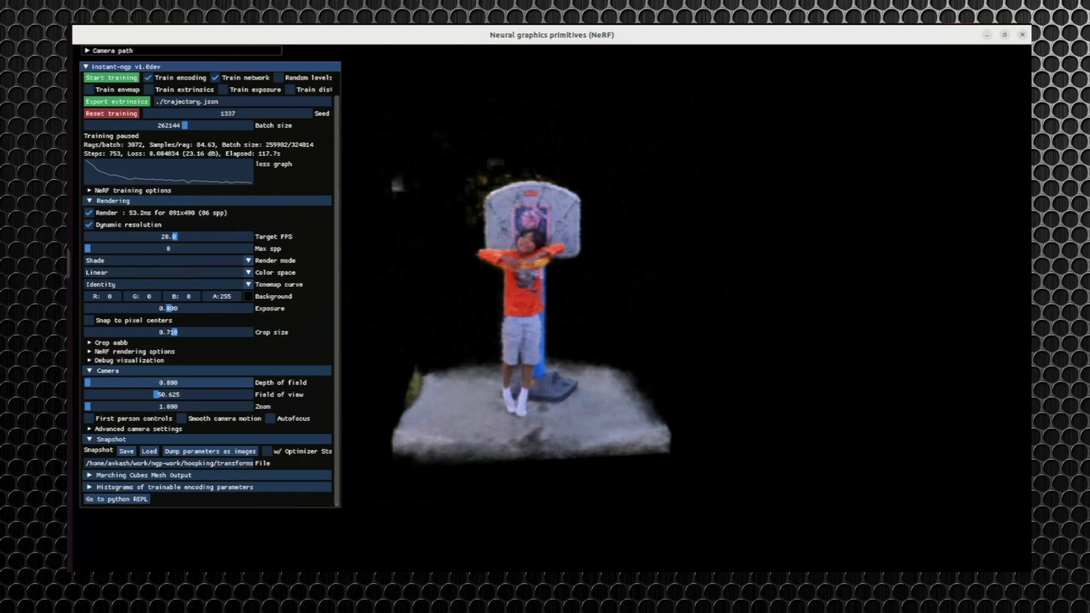
click(108, 370)
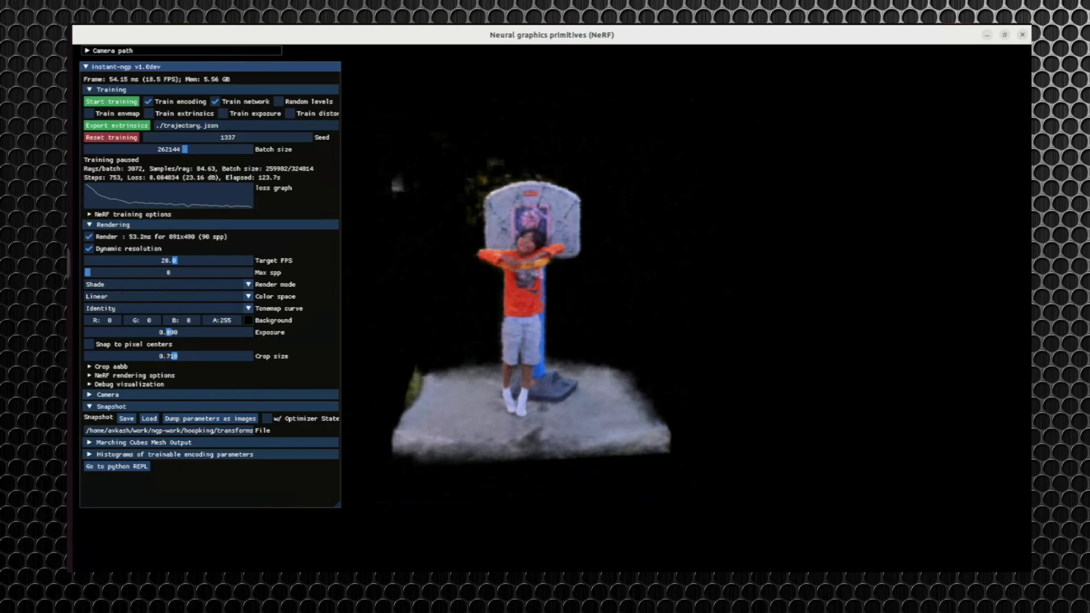
Save the trained snapshot as transforms_base.msgpack in the hoopking folder and check the saved file in the file manager.
click(232, 430)
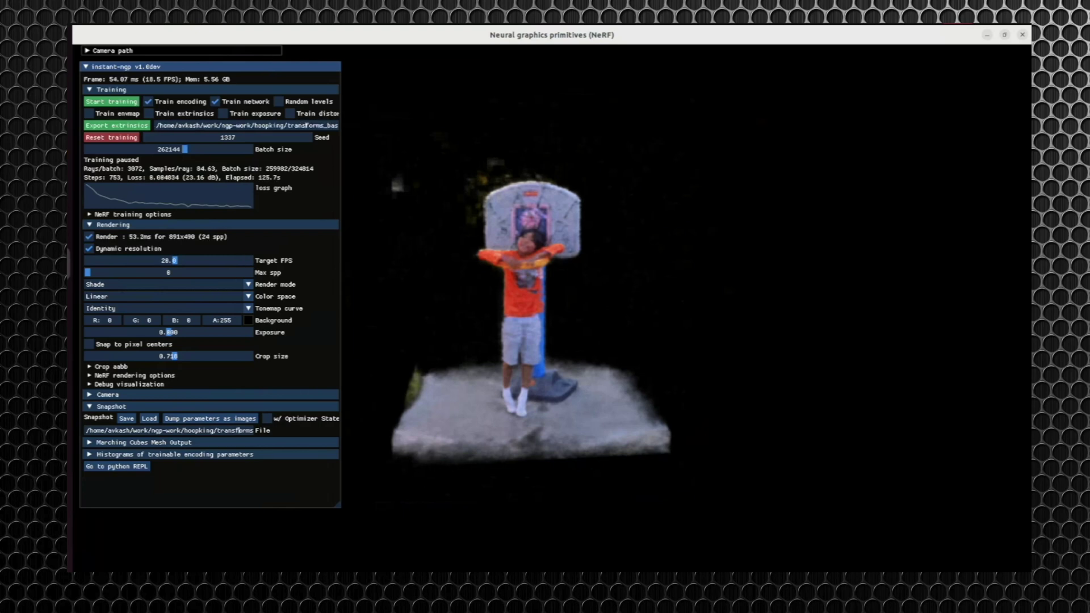
key(Right)
key(Right)
key(Right)
key(Right)
key(Right)
key(Right)
key(Right)
key(Right)
key(Right)
key(Right)
key(Right)
key(Right)
key(Right)
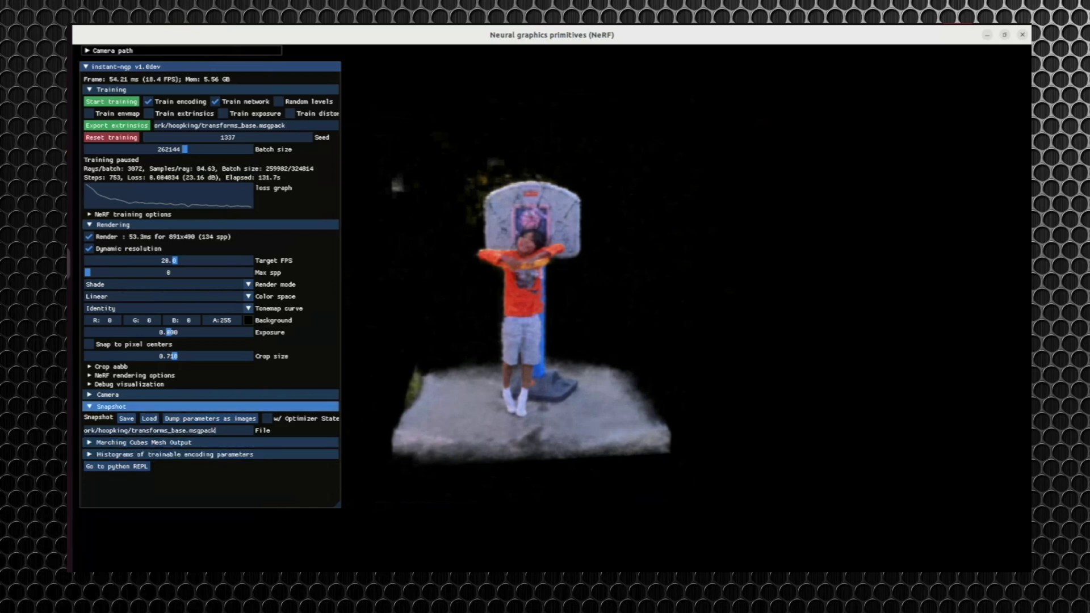
click(126, 418)
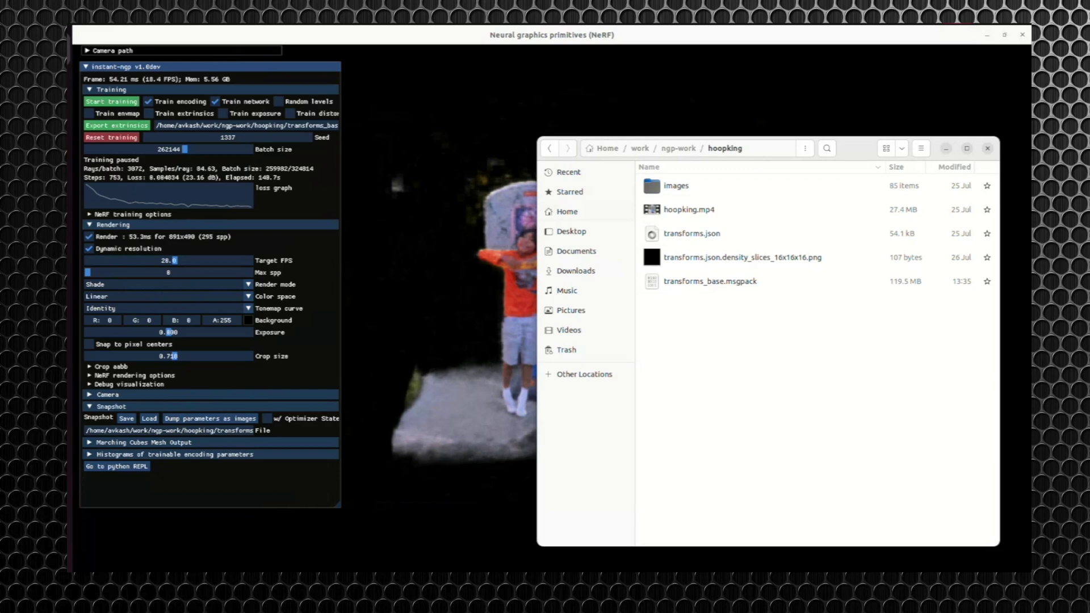
click(709, 281)
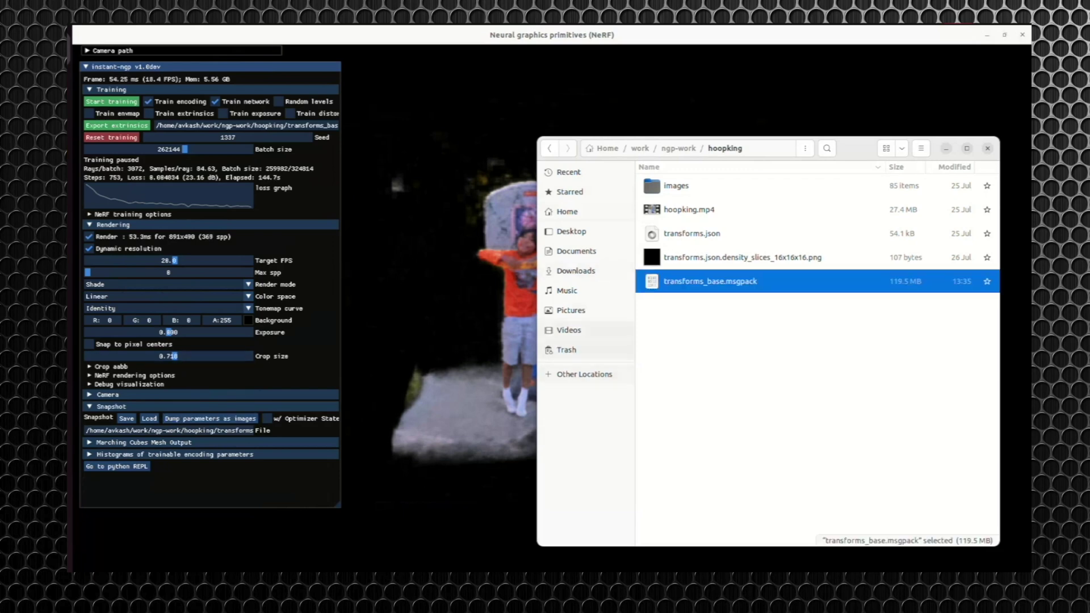
click(442, 363)
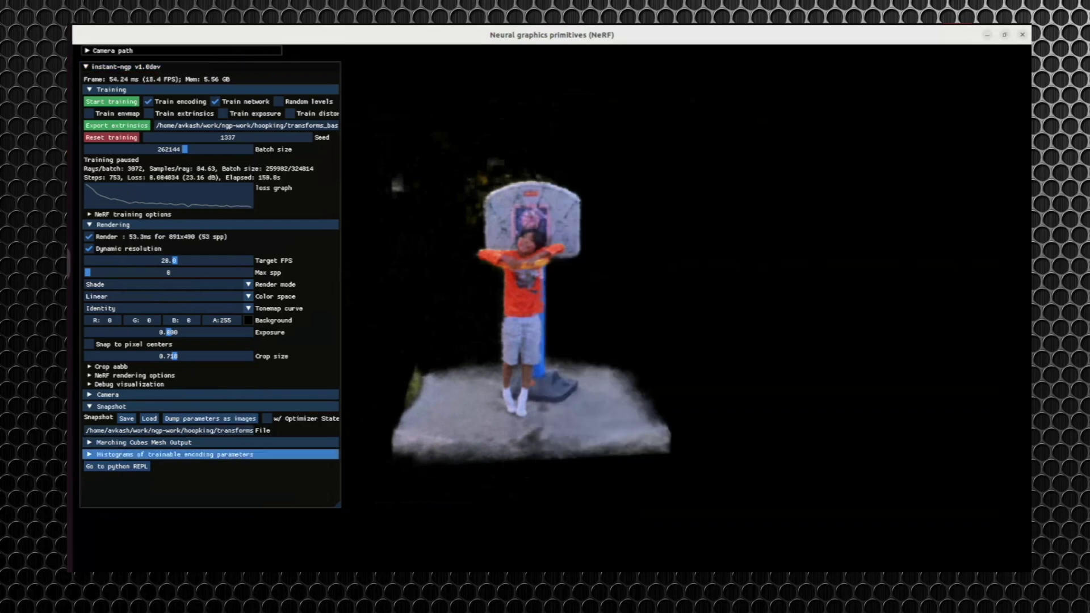
Generate a marching cubes mesh of the scene with the existing resolution and density threshold.
click(141, 442)
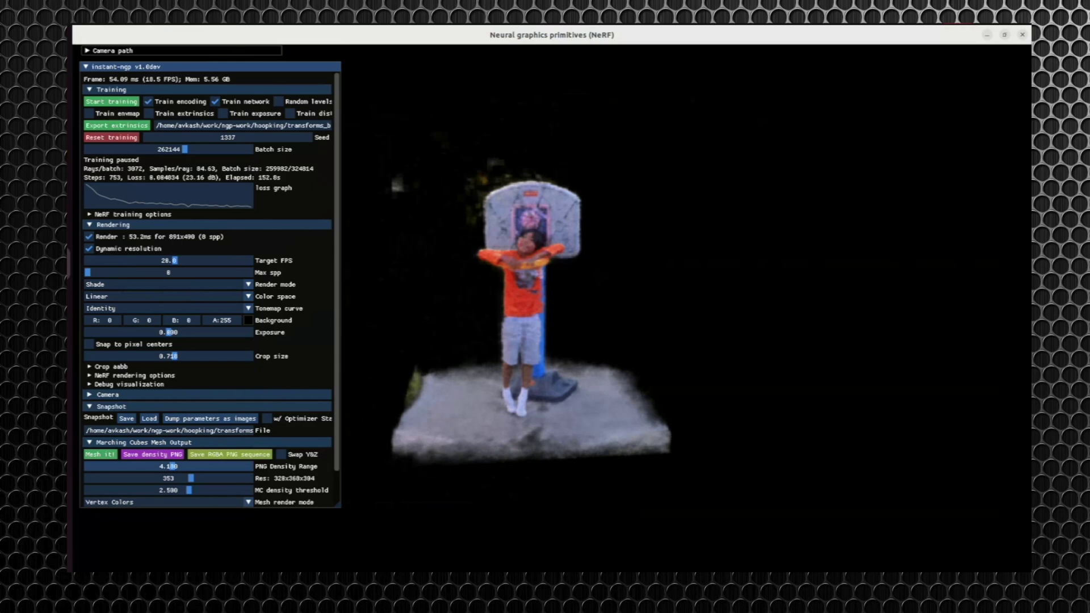
scroll(142, 442, down, 1)
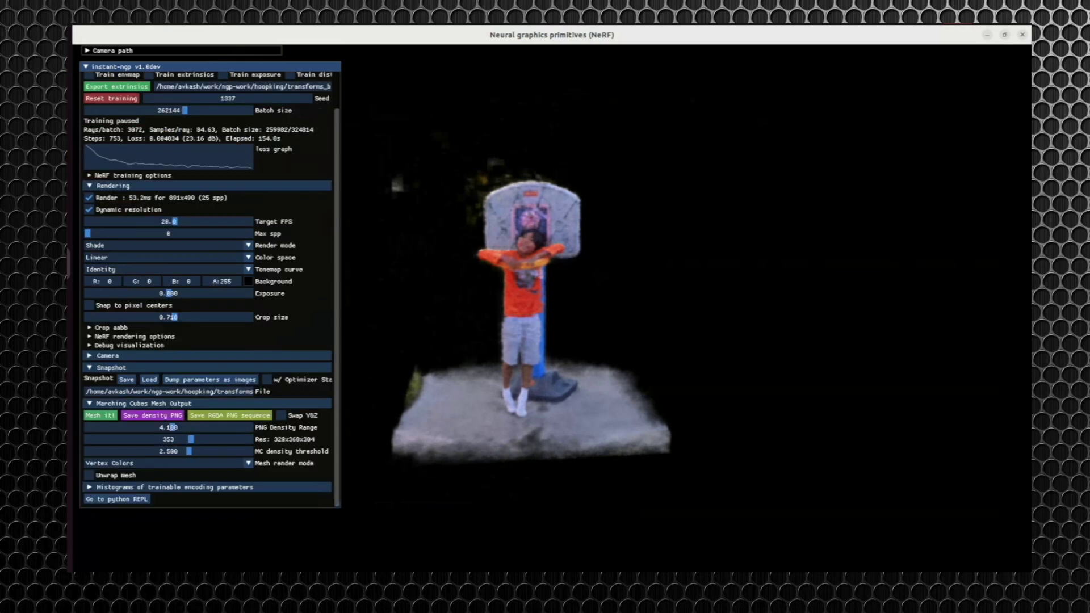
click(100, 415)
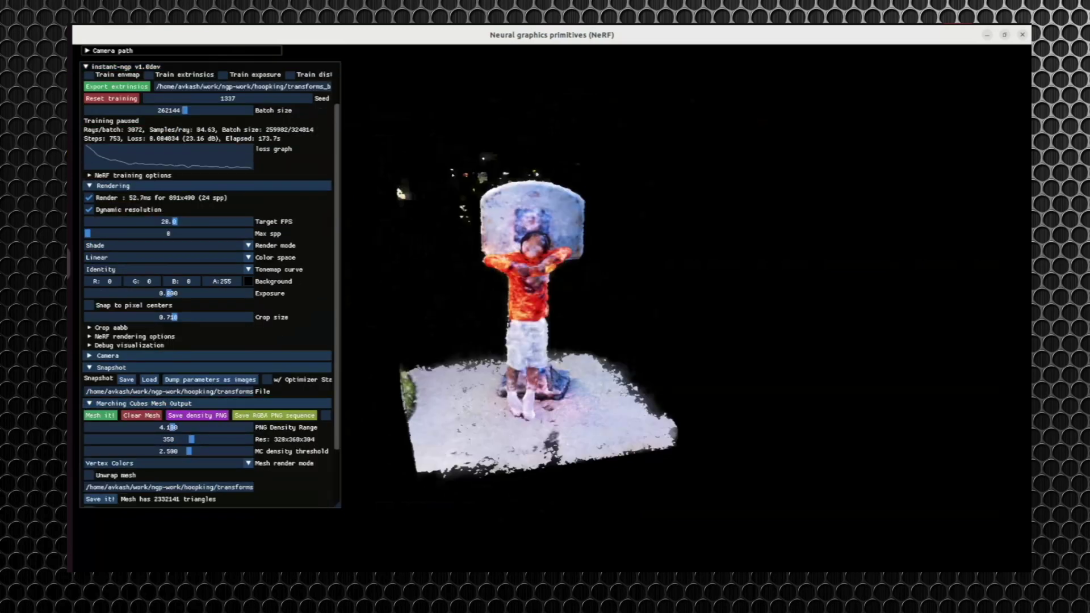
Preview the mesh with the Vertex Normals render mode, and switch back to Vertex Colors.
click(248, 463)
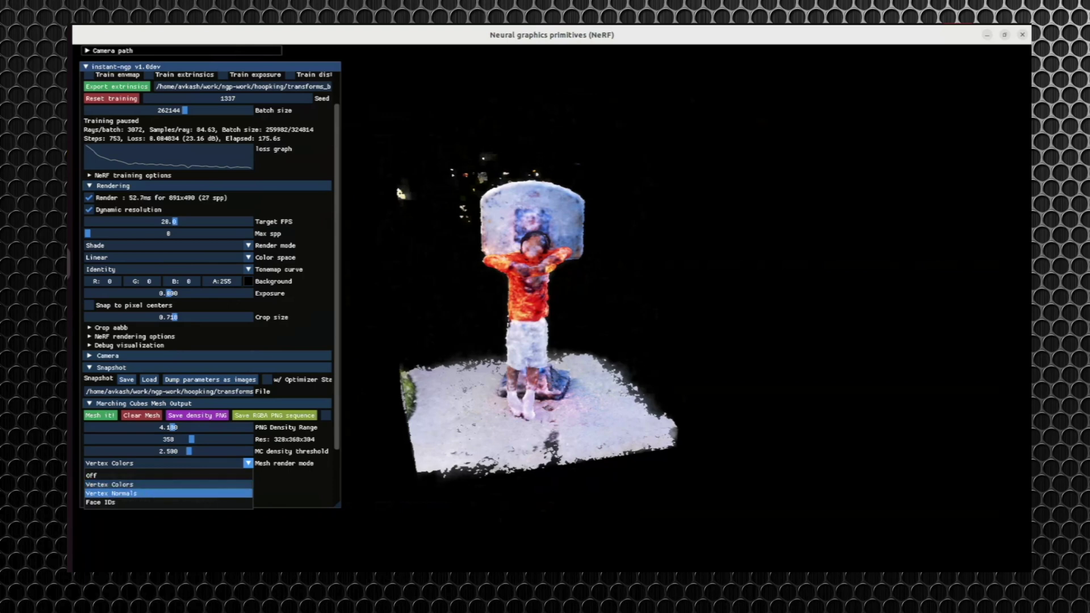
click(111, 493)
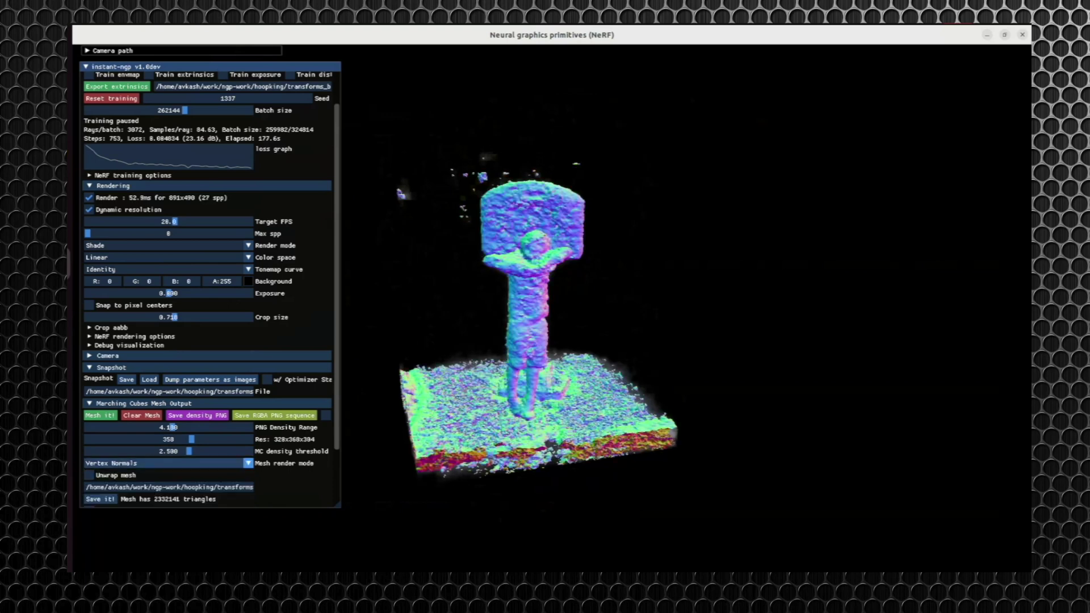
click(109, 484)
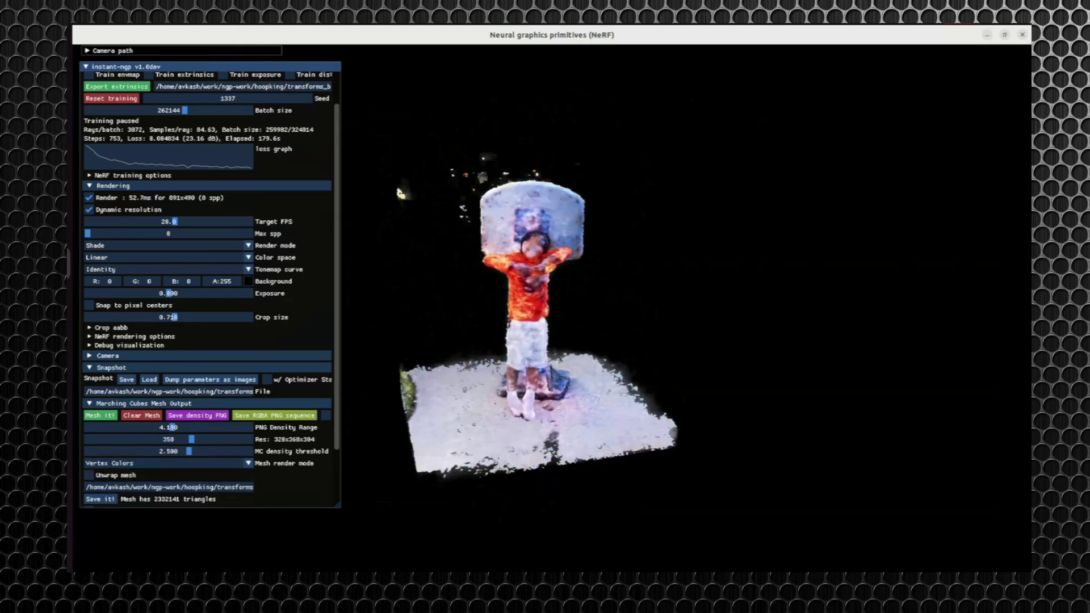
Show the crop box around the mesh and raise its Min x to 0.225.
drag(528, 318, 726, 295)
drag(600, 162, 579, 142)
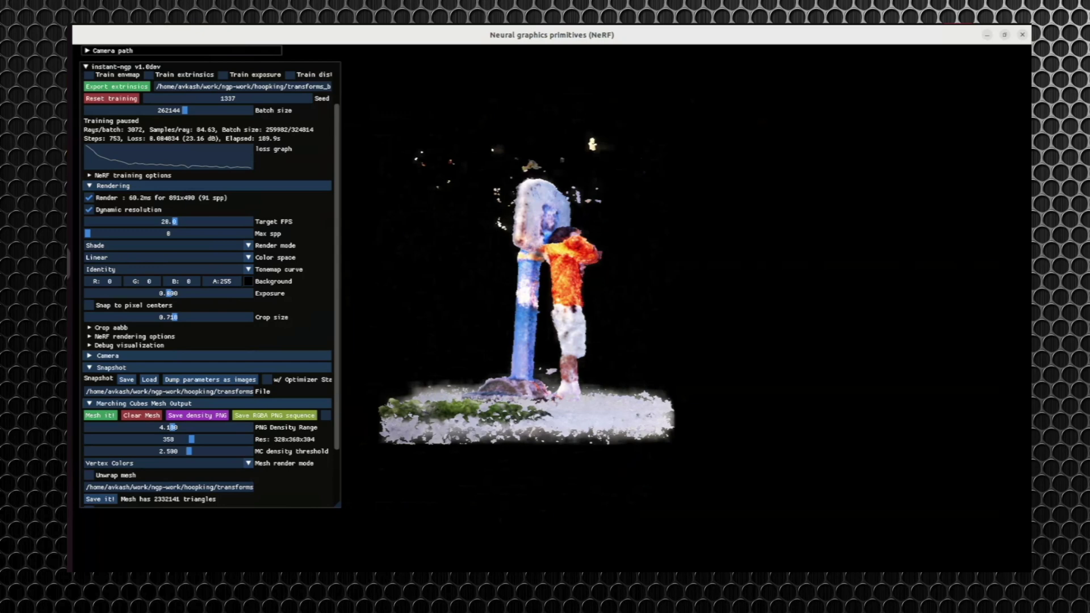
click(111, 328)
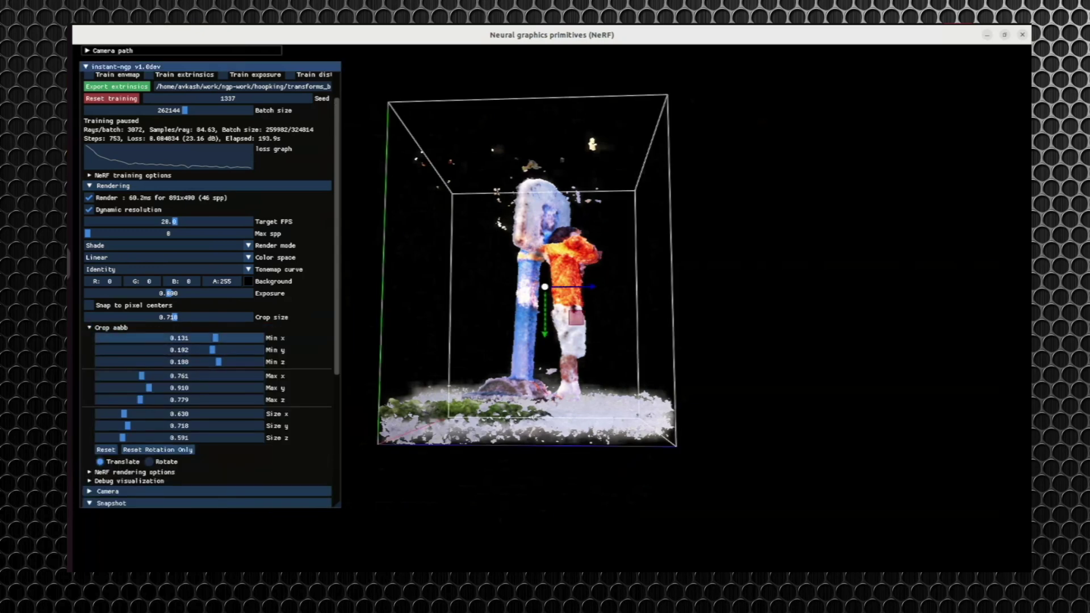
drag(216, 338, 222, 338)
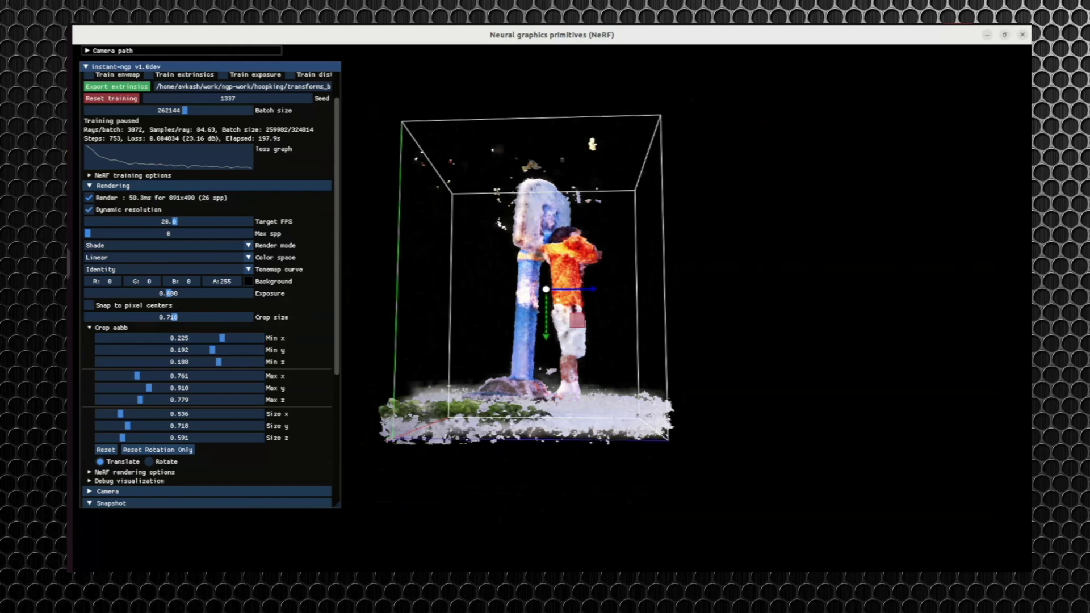
Reduce the crop size to 0.632 and shift the crop box to Min x 0.195, Min y 0.192 and Min z 0.203.
drag(567, 341, 482, 344)
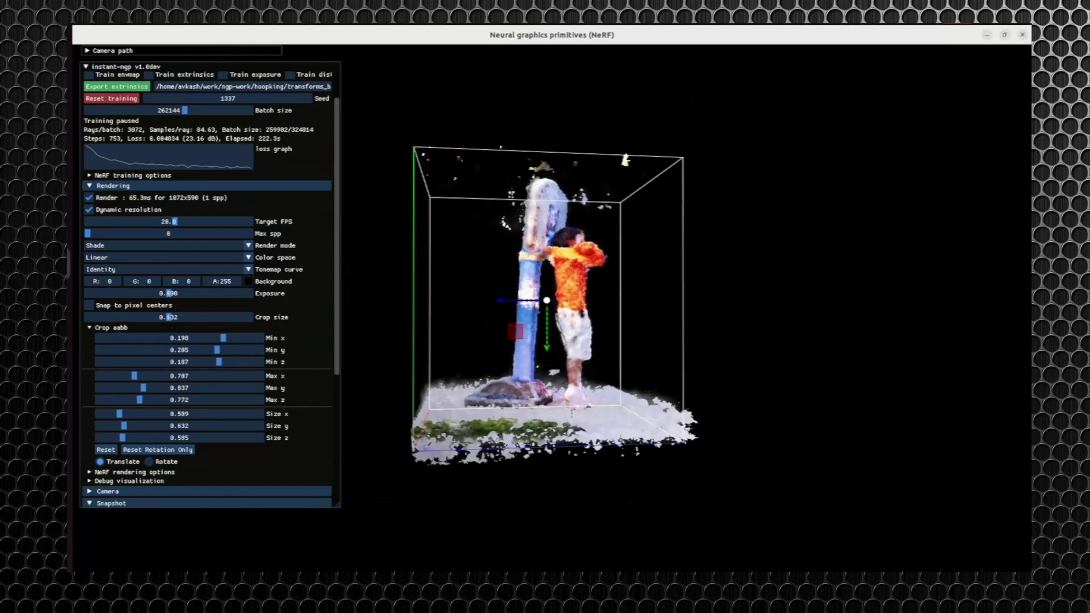
drag(534, 298, 554, 305)
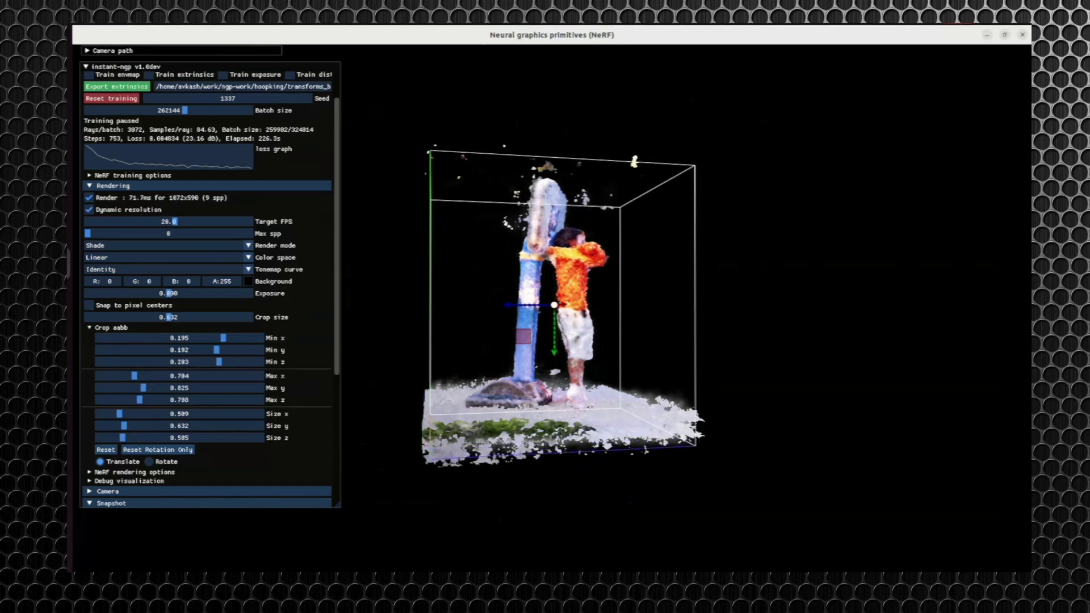
drag(652, 295, 468, 295)
mouse_move(400, 182)
mouse_down()
mouse_move(384, 221)
mouse_move(400, 184)
mouse_up()
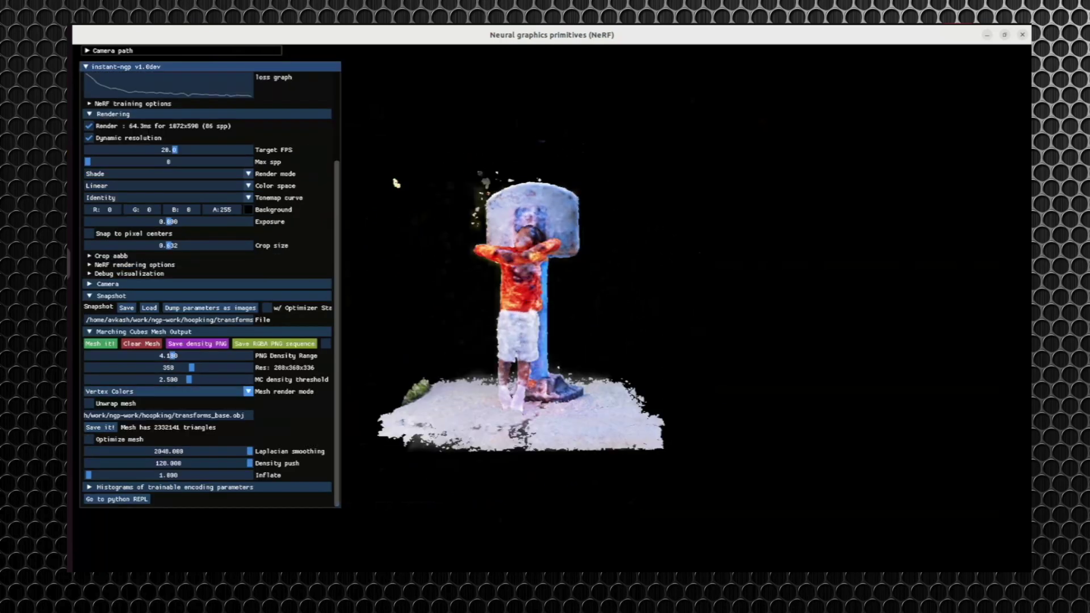
Save the mesh as transforms_base.obj in the hoopking folder and check the exported file in the file manager.
key(Return)
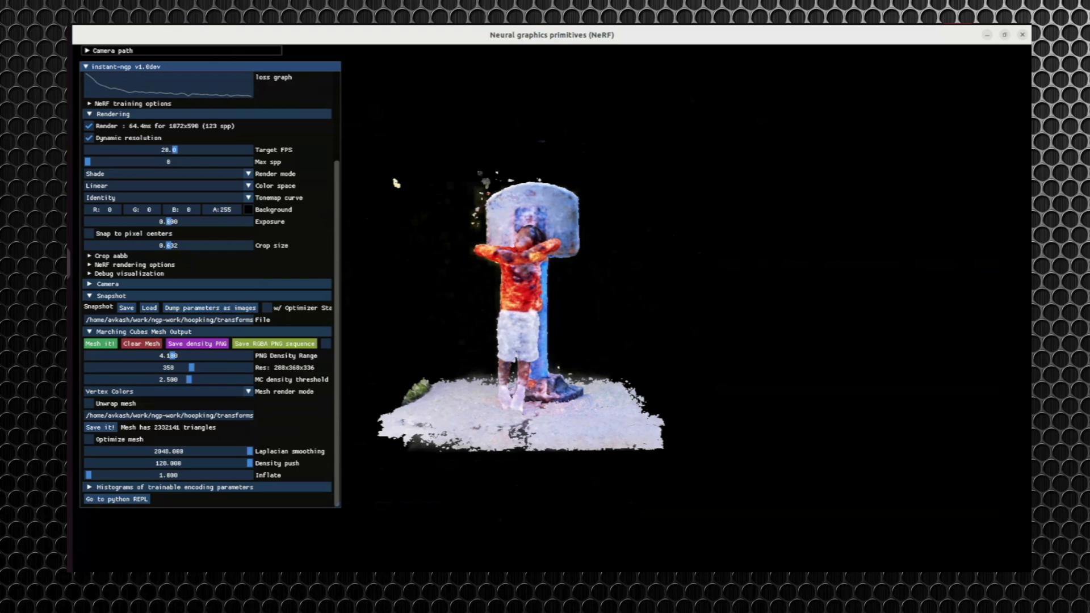
click(101, 427)
click(67, 50)
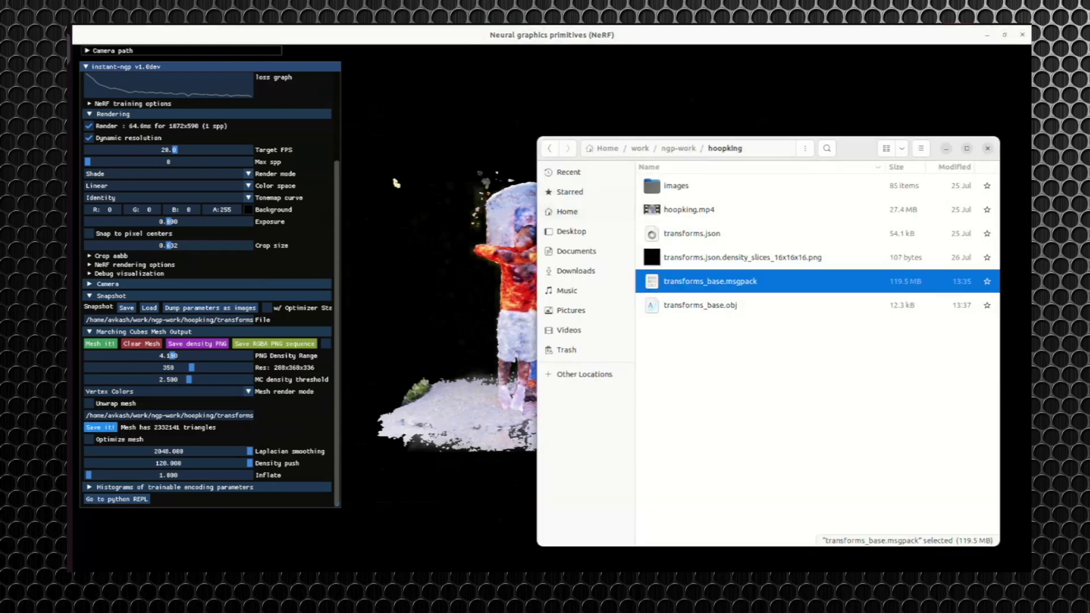
key(Down)
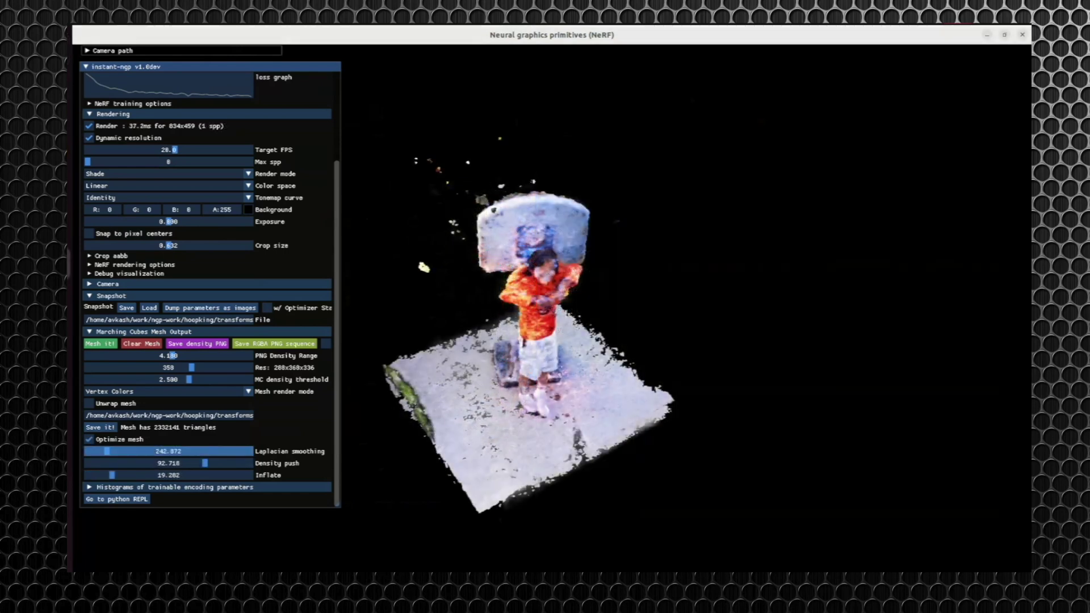
Set the mesh optimization's Laplacian smoothing to about 650 and its density push to 128.
drag(107, 452, 139, 451)
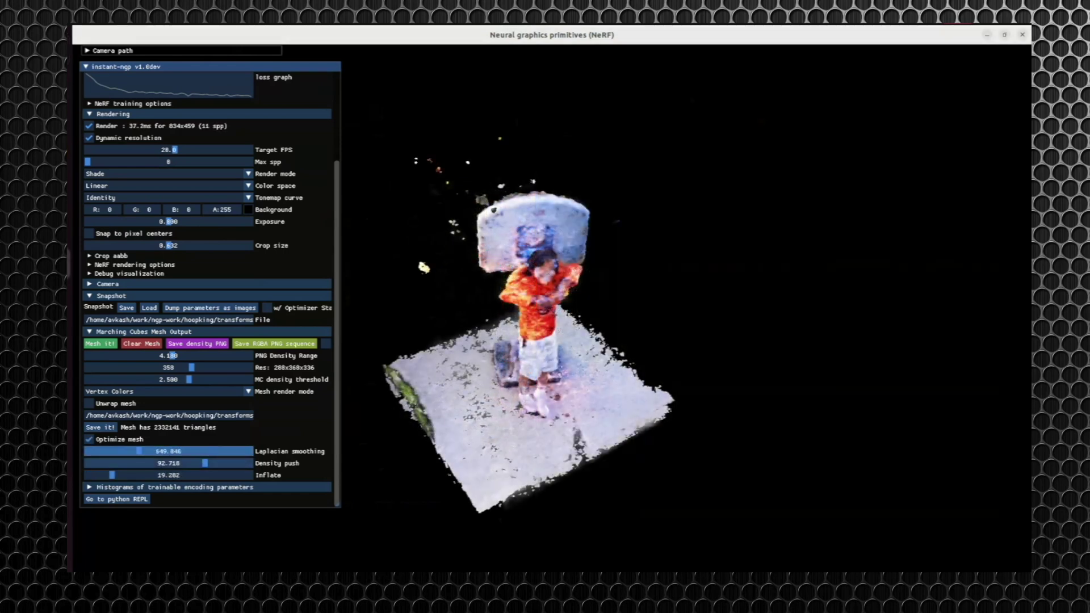
drag(204, 462, 250, 462)
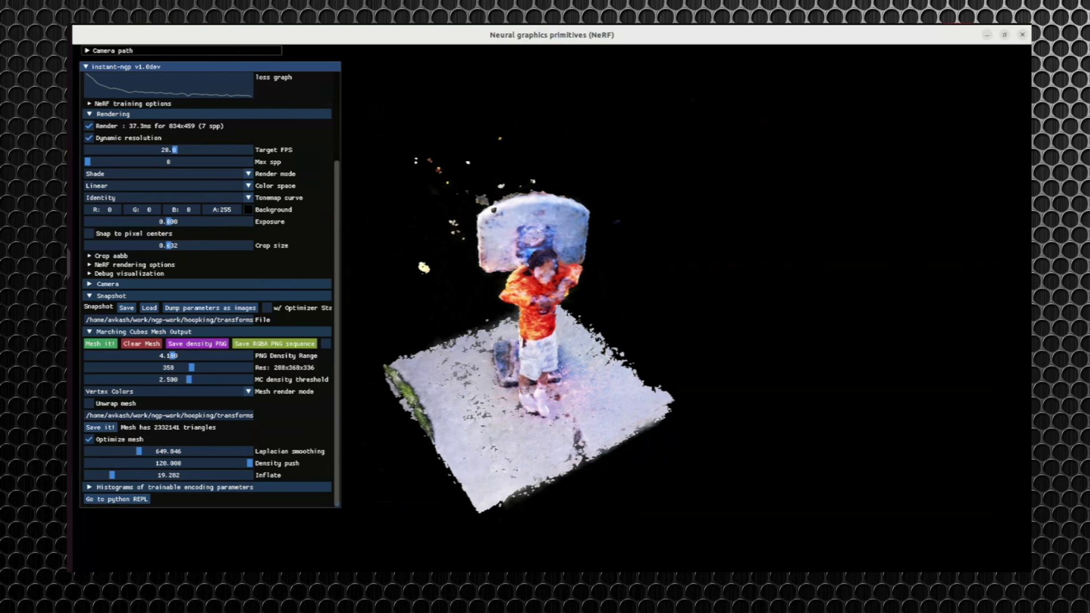
drag(210, 66, 216, 60)
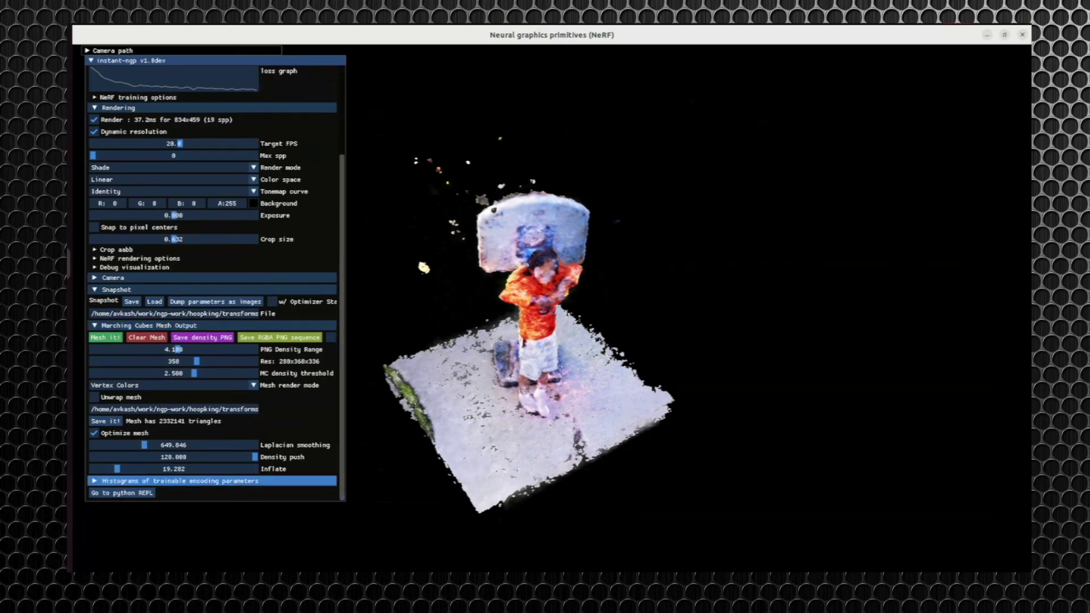
Set the mesh optimization's inflate to about 68.5 and its density push to about 105.
drag(116, 469, 178, 469)
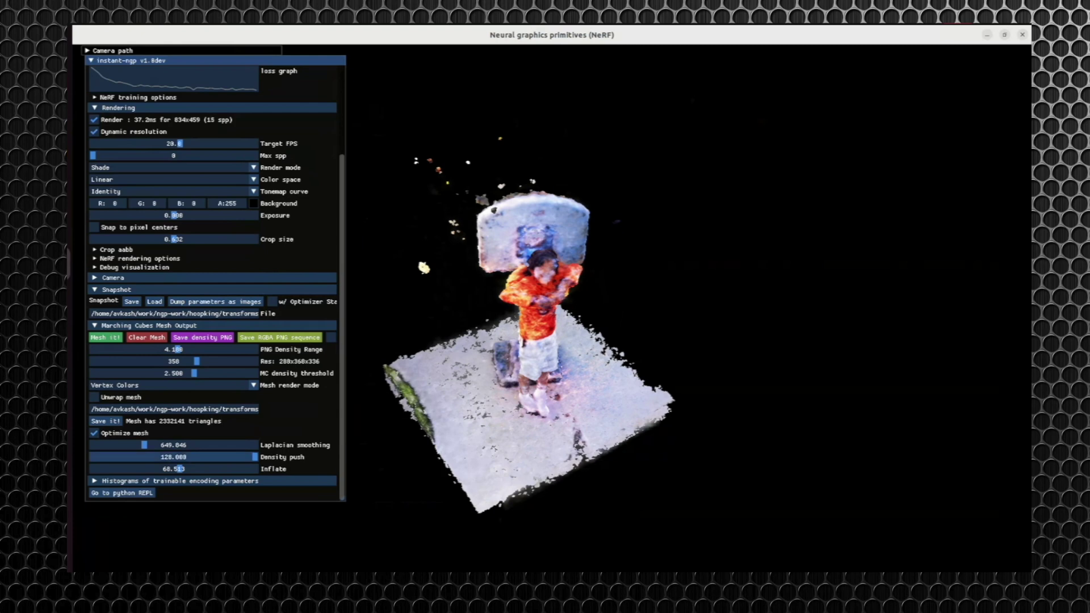
click(167, 457)
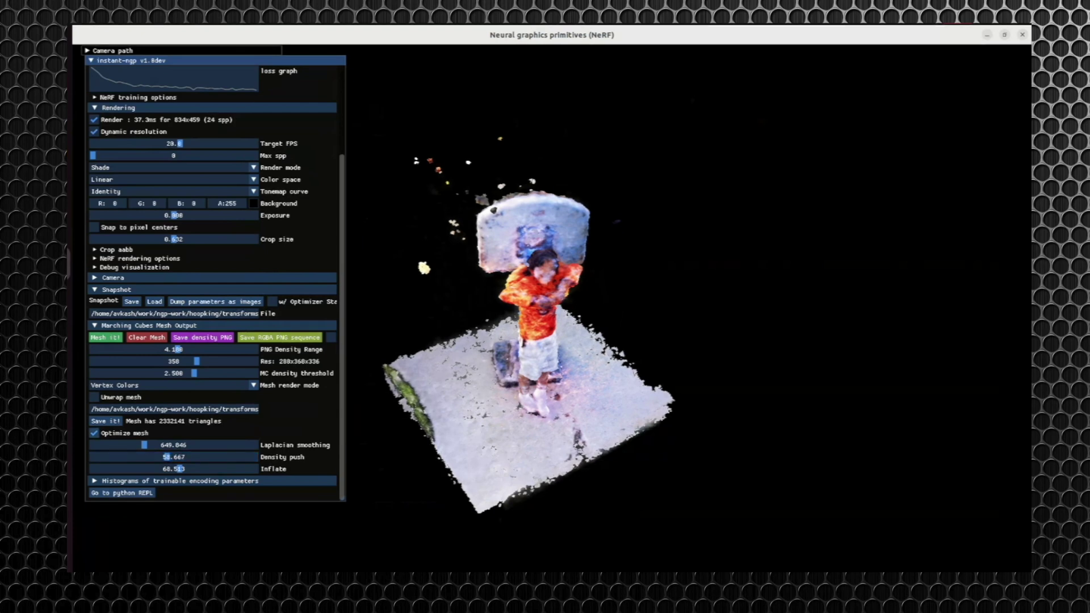
drag(167, 457, 192, 457)
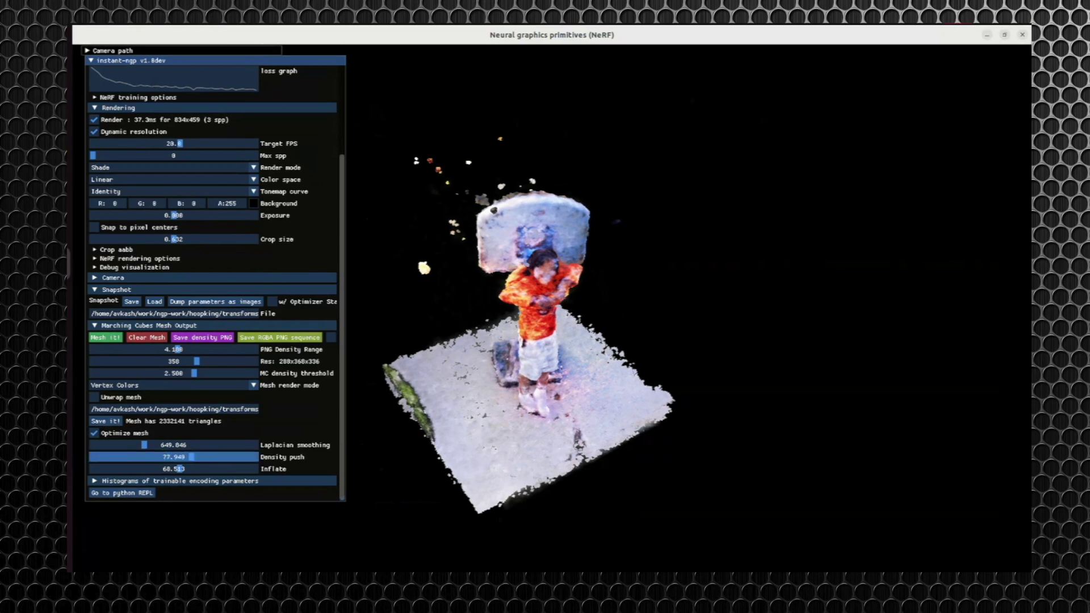
scroll(250, 454, up, 2)
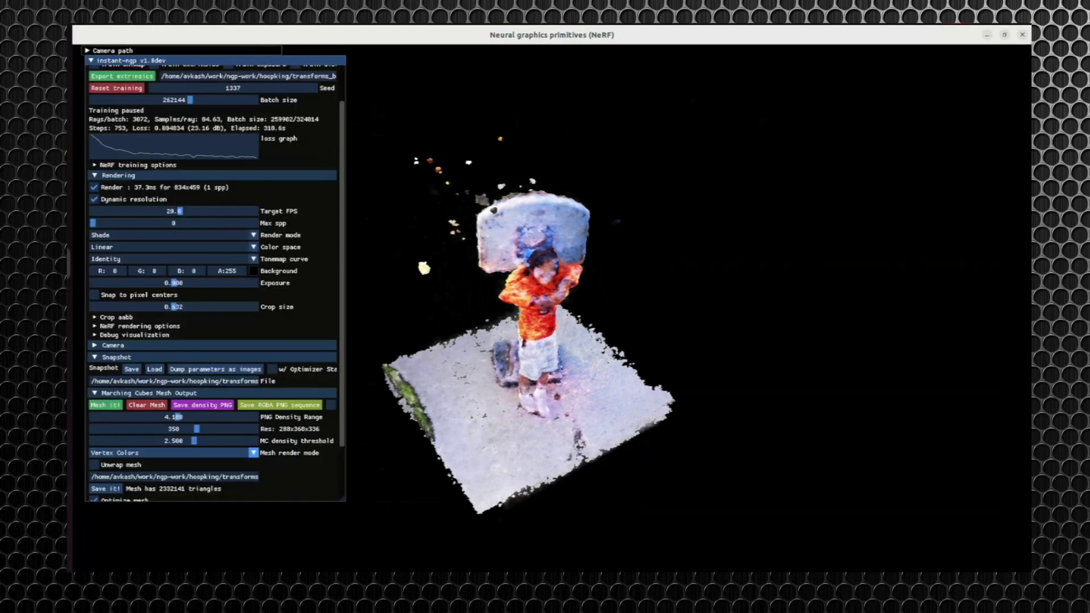
scroll(250, 452, up, 2)
scroll(250, 452, down, 4)
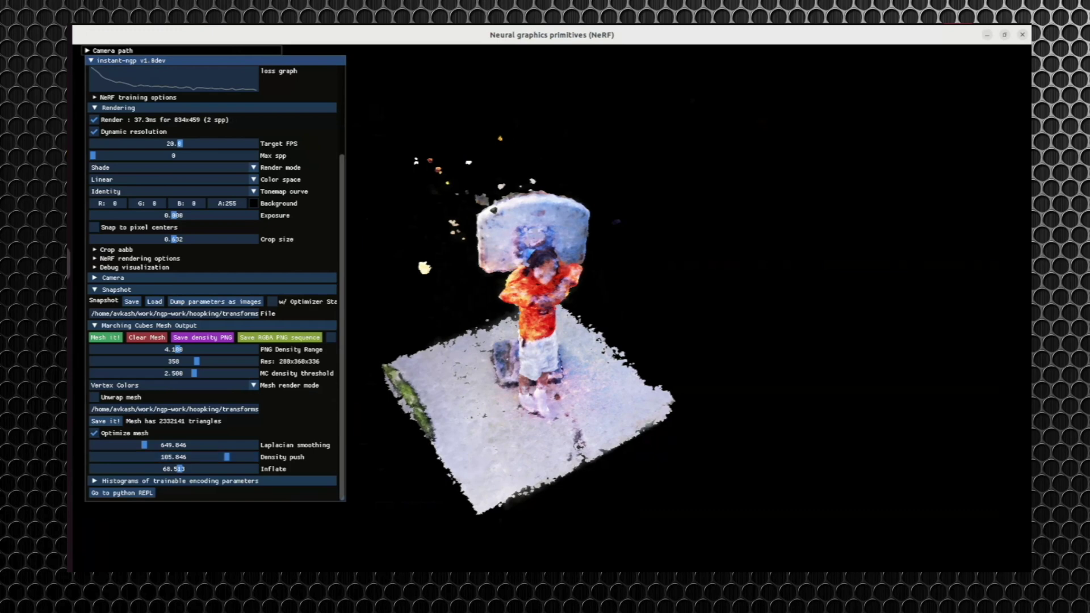
Turn on mesh unwrapping, raise the Laplacian smoothing to about 1917 and view the mesh from several sides.
click(95, 397)
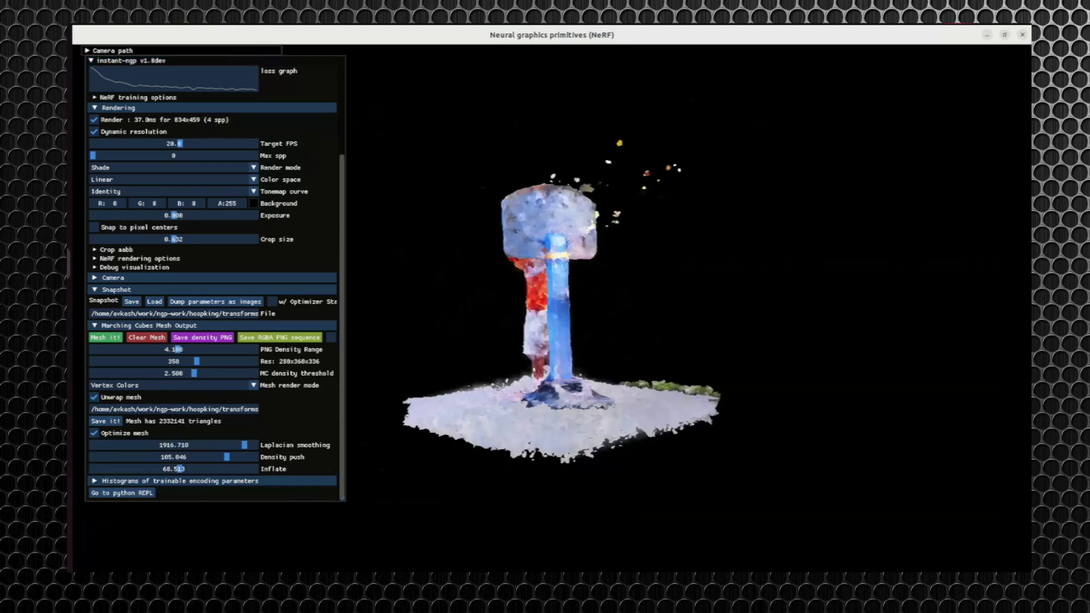
drag(568, 340, 343, 394)
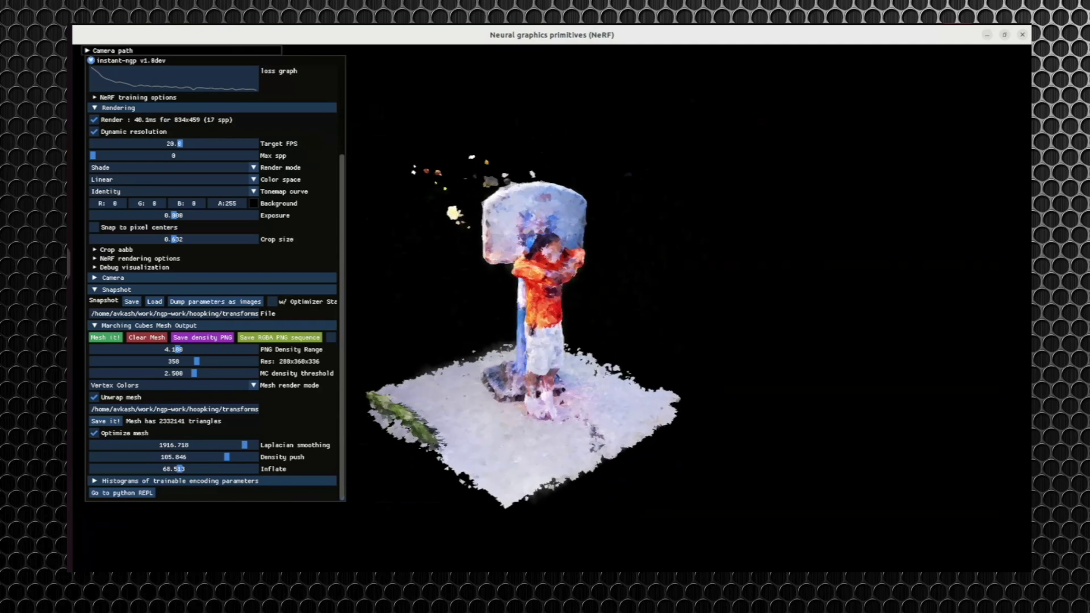
click(90, 60)
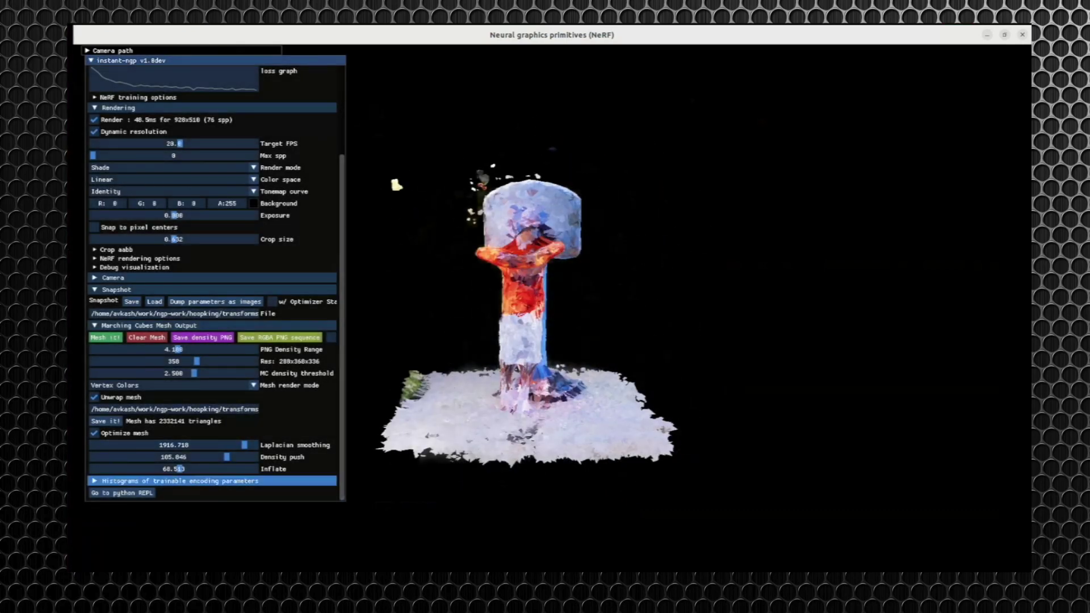
Raise the mesh optimization to its maximum values: inflate 128, density push 128 and Laplacian smoothing 2048.
drag(180, 469, 255, 469)
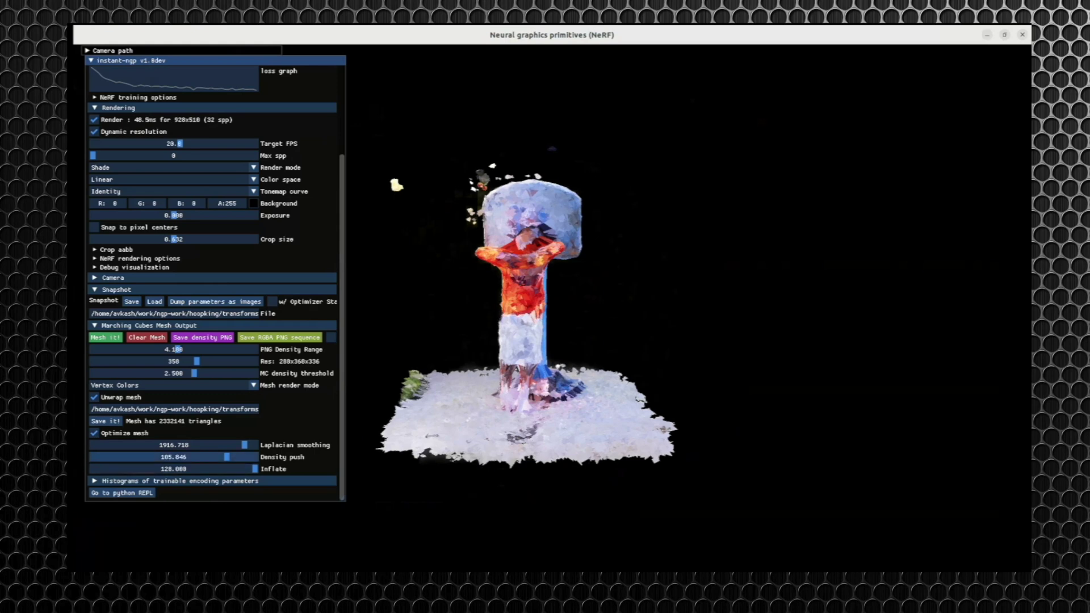
drag(227, 457, 255, 445)
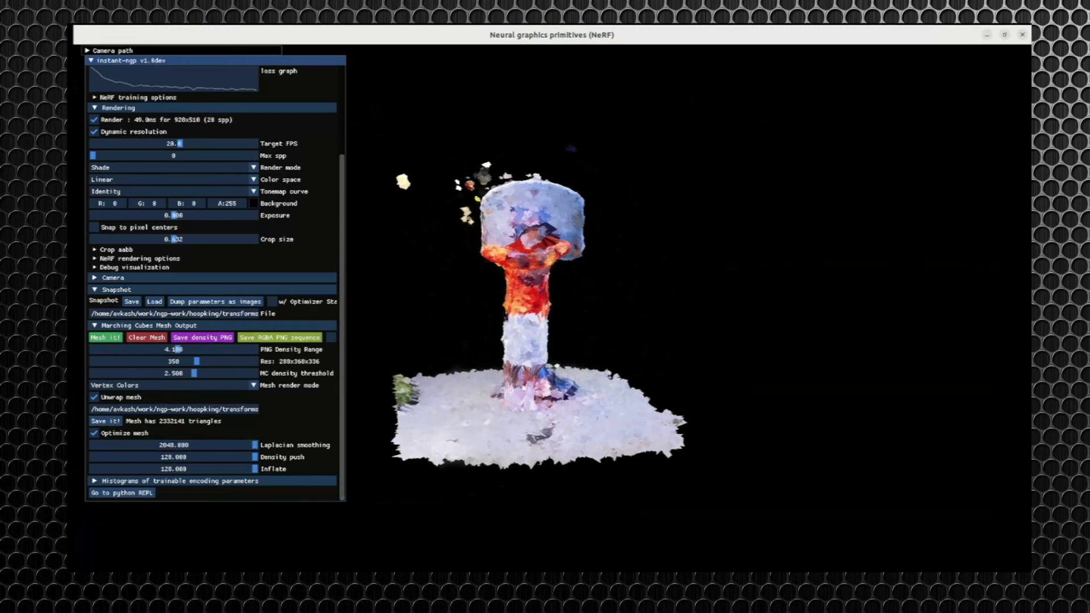
drag(545, 341, 570, 386)
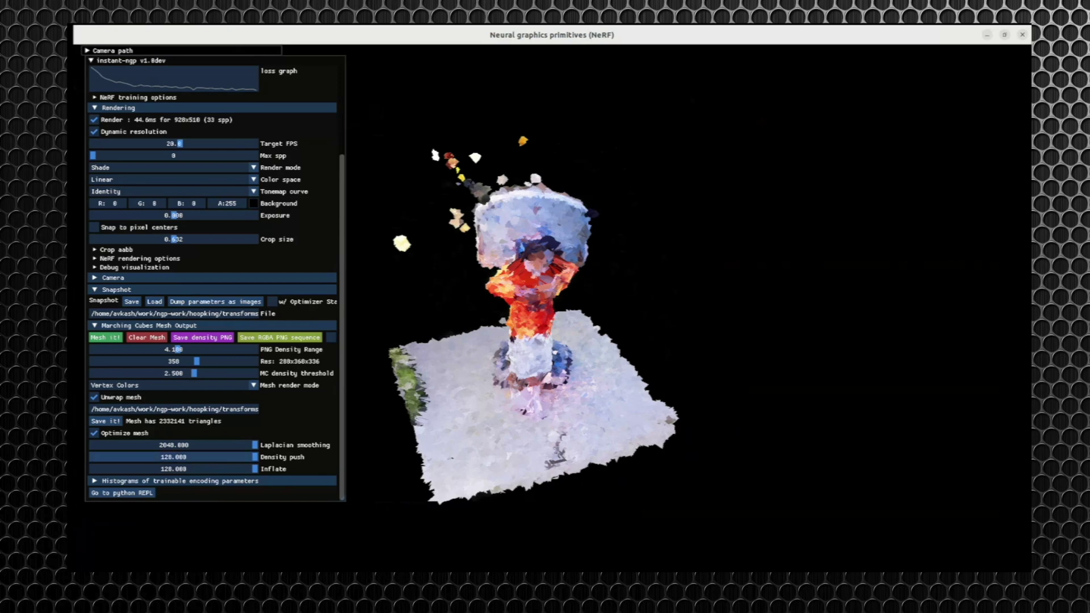
Try Laplacian smoothing about 945, density push about 60 and inflate 0, and return them to 2048, 128 and 128.
drag(255, 457, 175, 457)
drag(175, 456, 169, 457)
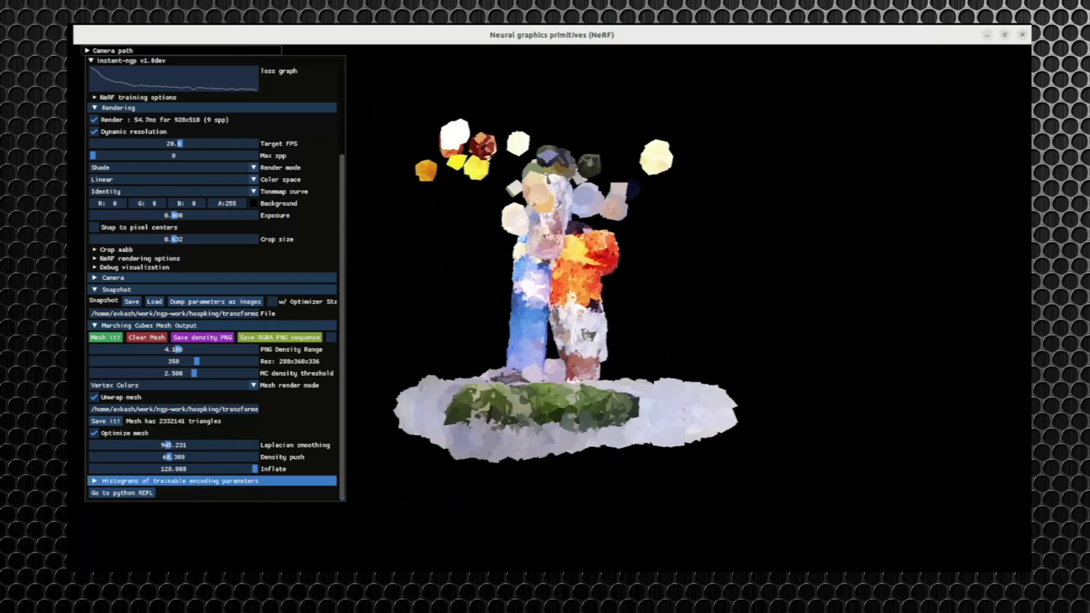
drag(254, 468, 96, 469)
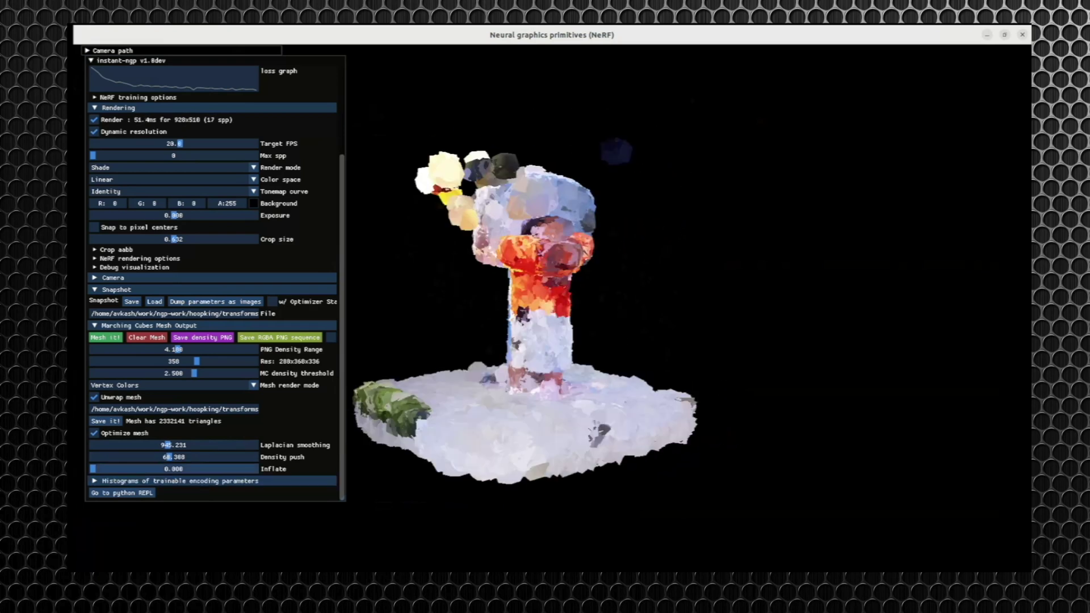
drag(97, 468, 256, 468)
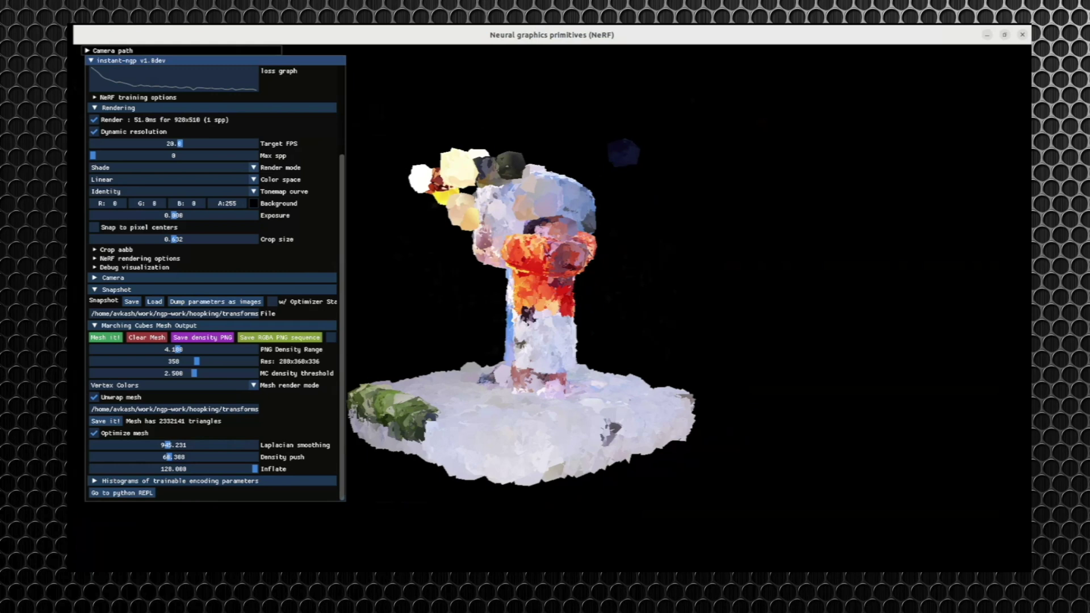
drag(611, 251, 540, 263)
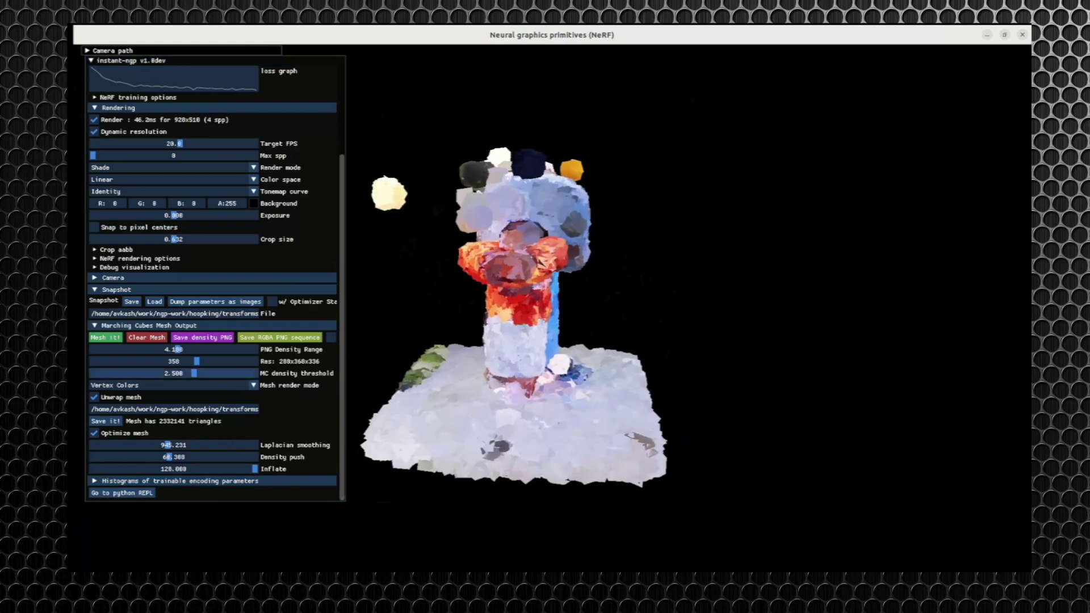
drag(169, 457, 253, 457)
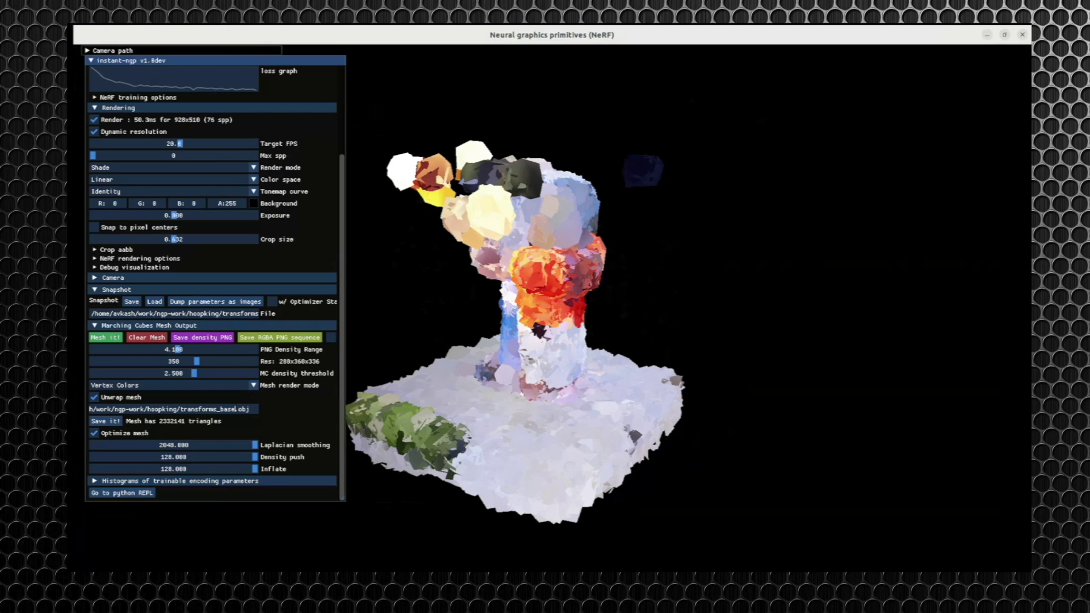
Save the unwrapped mesh as transforms_base2.obj in the hoopking folder and select the exported file in the file manager.
text(2)
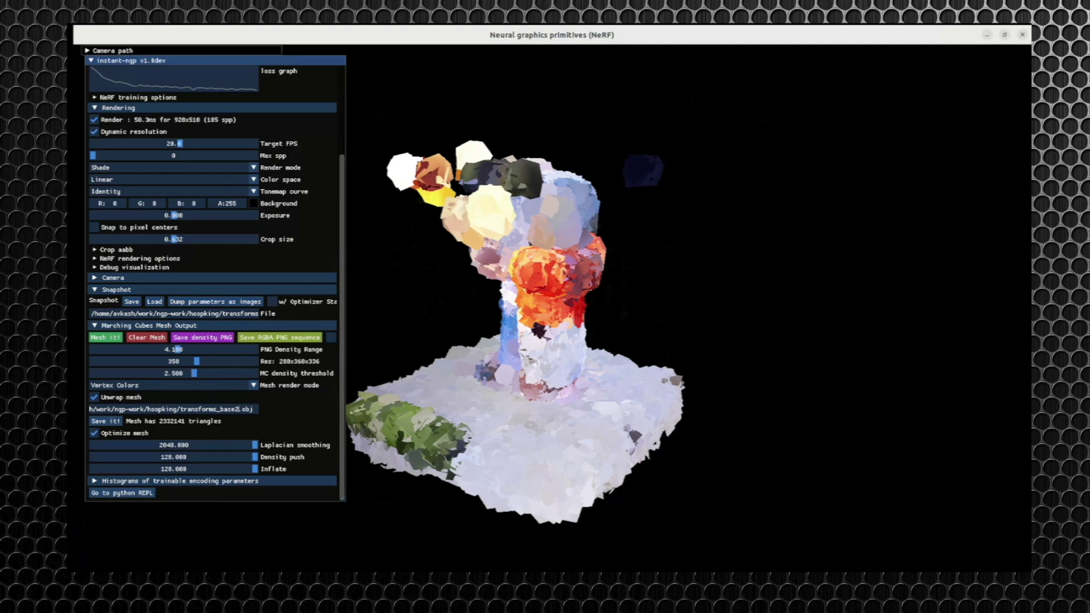
click(106, 422)
click(105, 421)
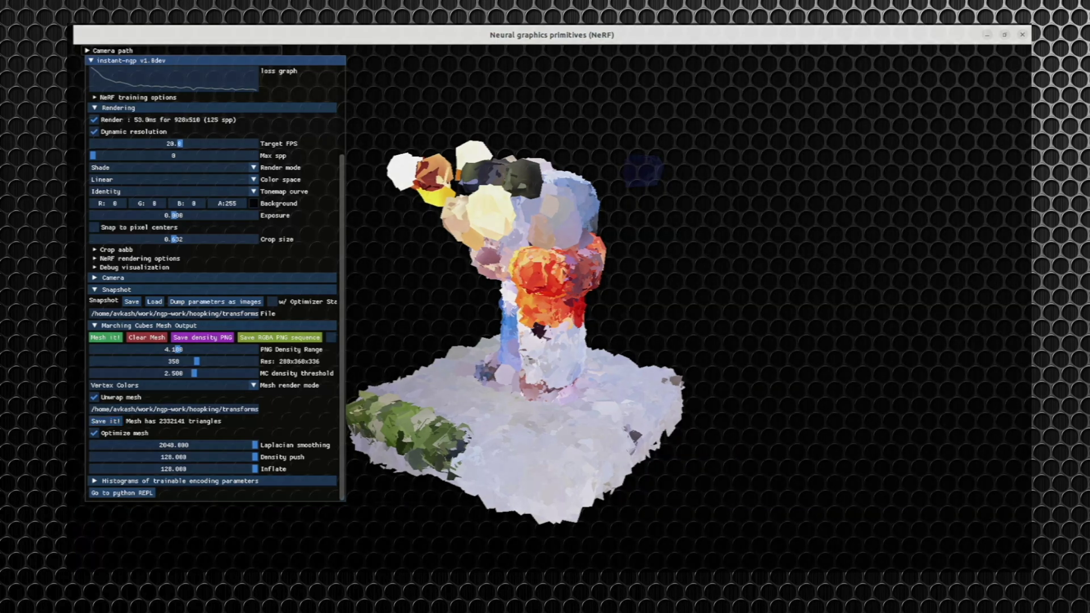
key(alt+Tab)
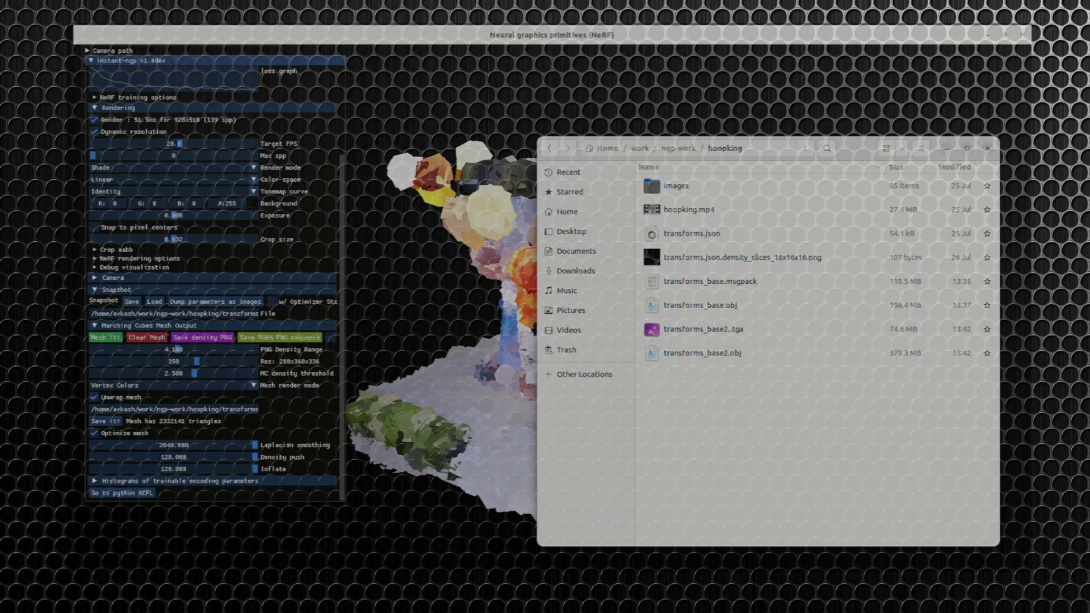
click(702, 353)
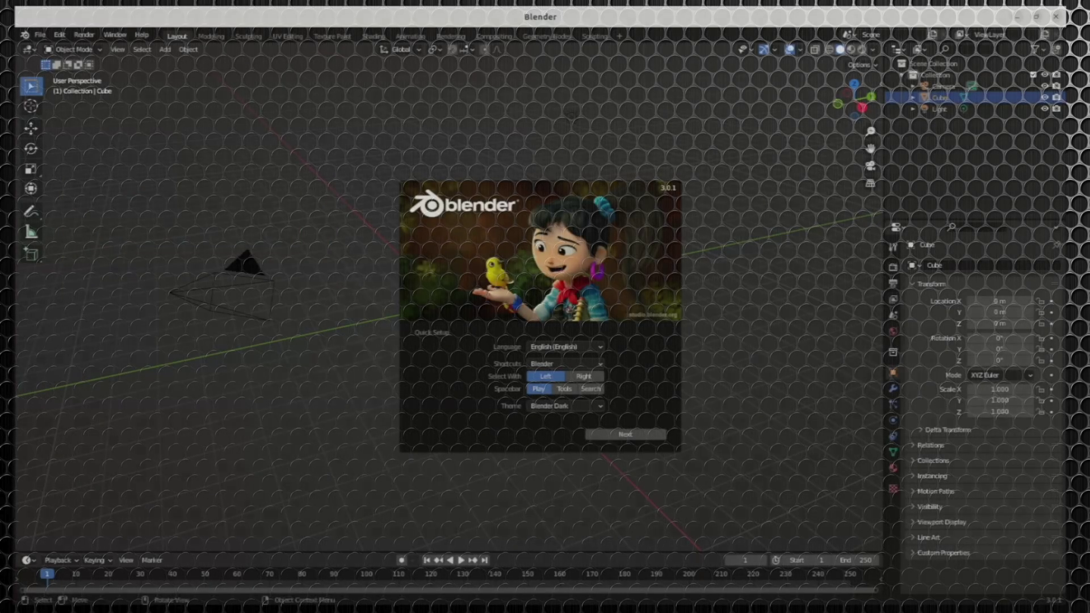
Switch to Blender, accept the default quick setup and import transforms_base2.obj from the work/ngp-work/hoopking folder as Wavefront OBJ.
click(625, 434)
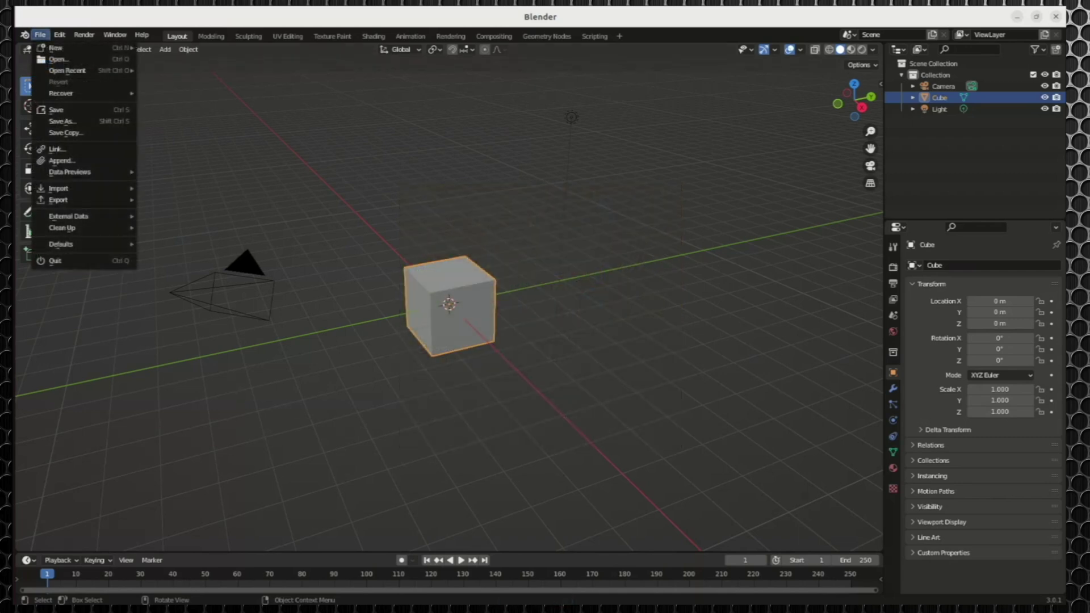
key(Escape)
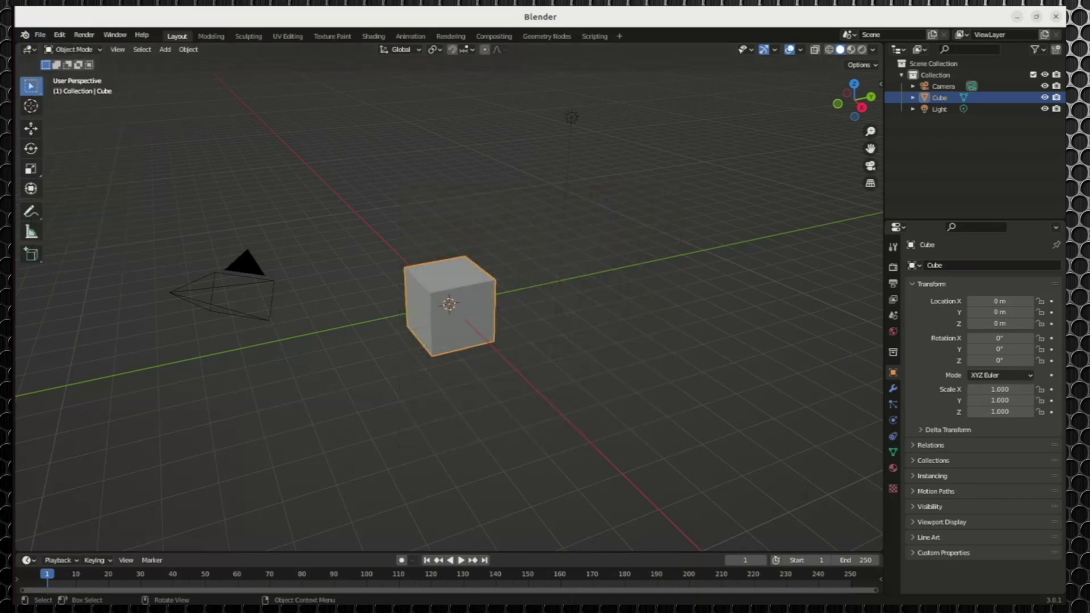
click(39, 35)
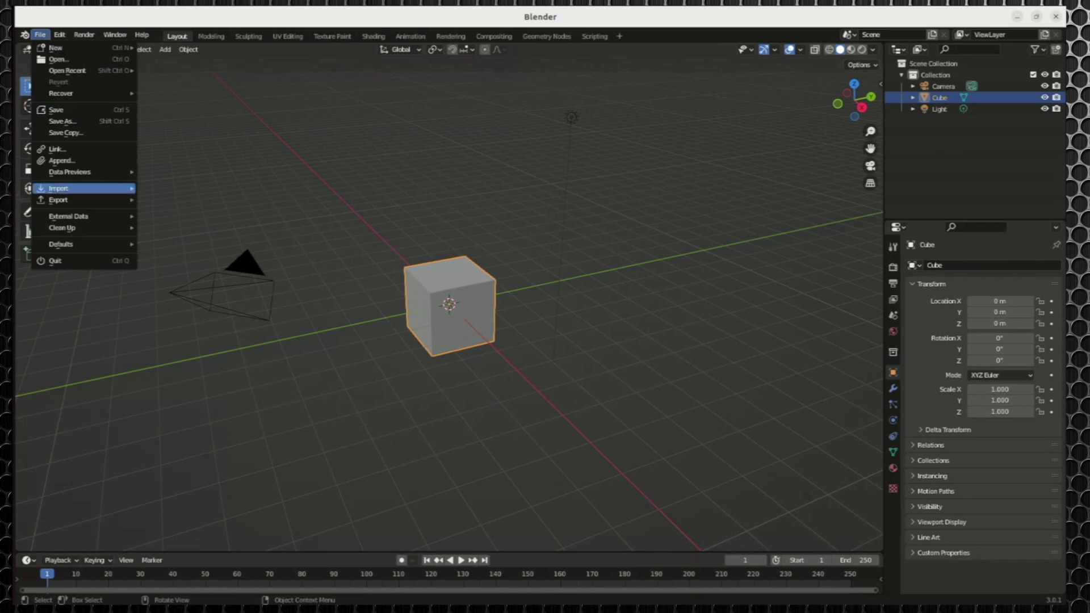
mouse_move(85, 189)
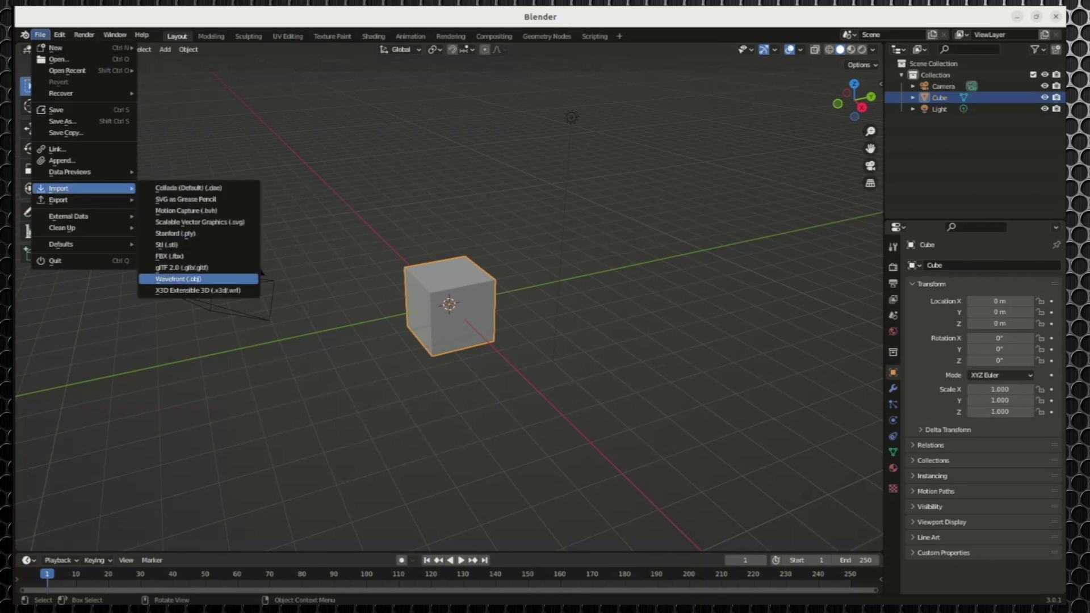
click(182, 278)
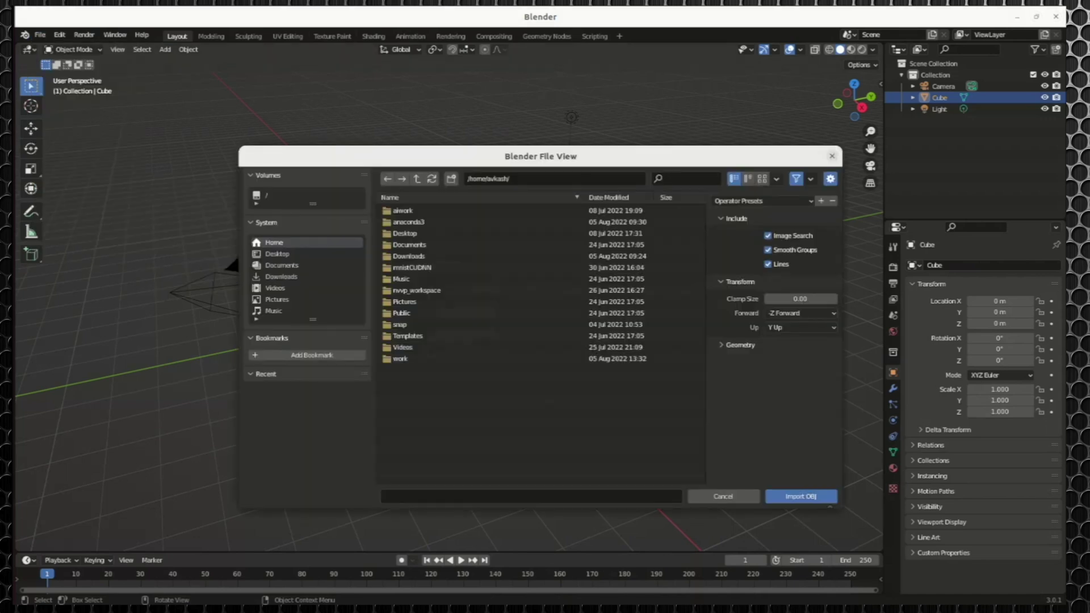
click(401, 359)
double_click(400, 359)
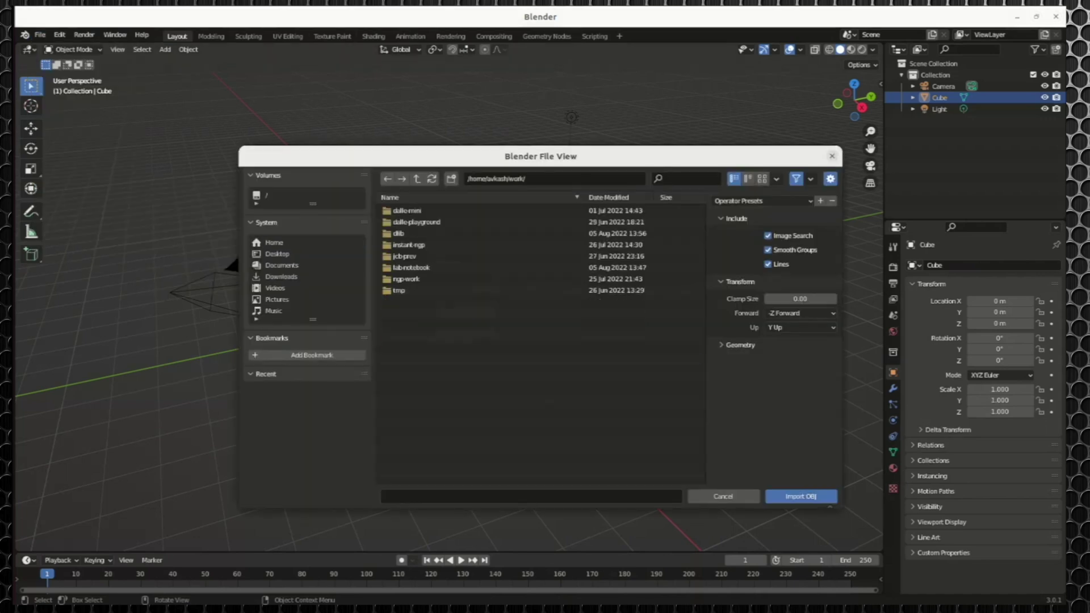
double_click(405, 279)
double_click(406, 279)
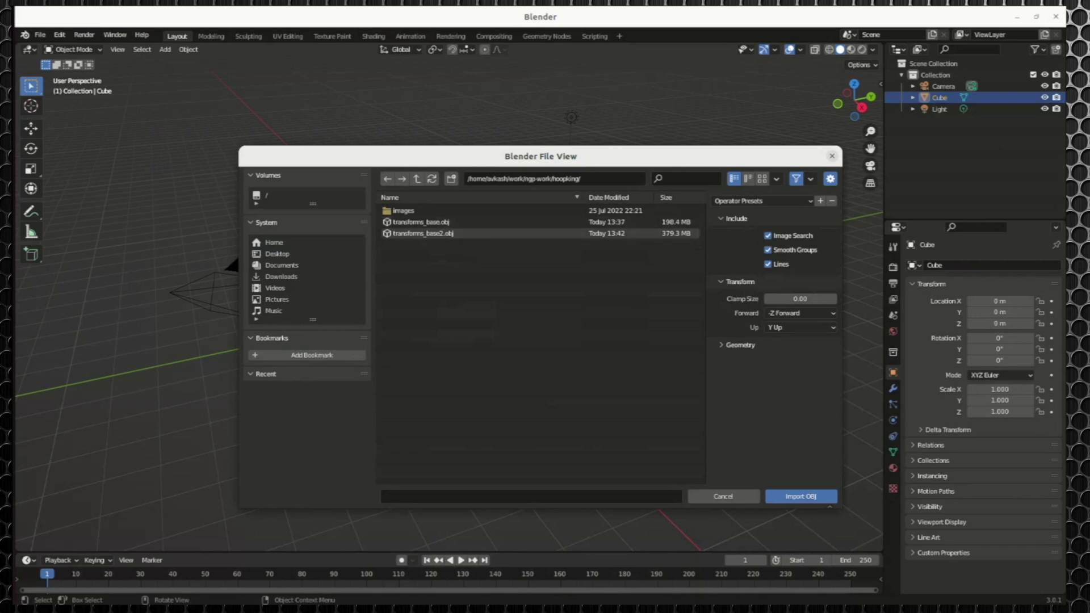
double_click(423, 234)
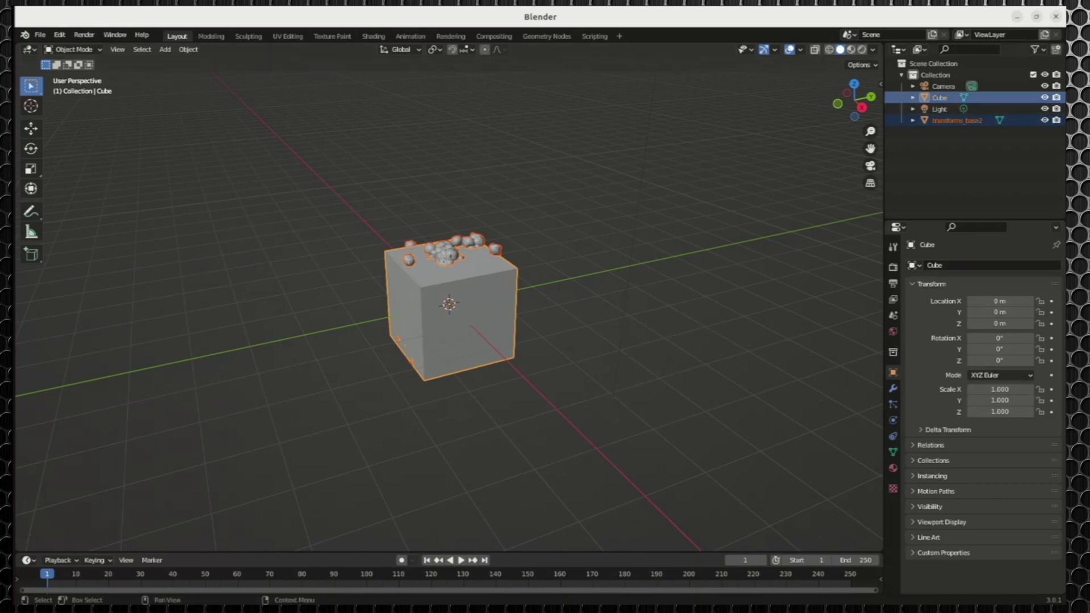
Hide the default cube and select the imported transforms_base2 mesh.
click(1044, 97)
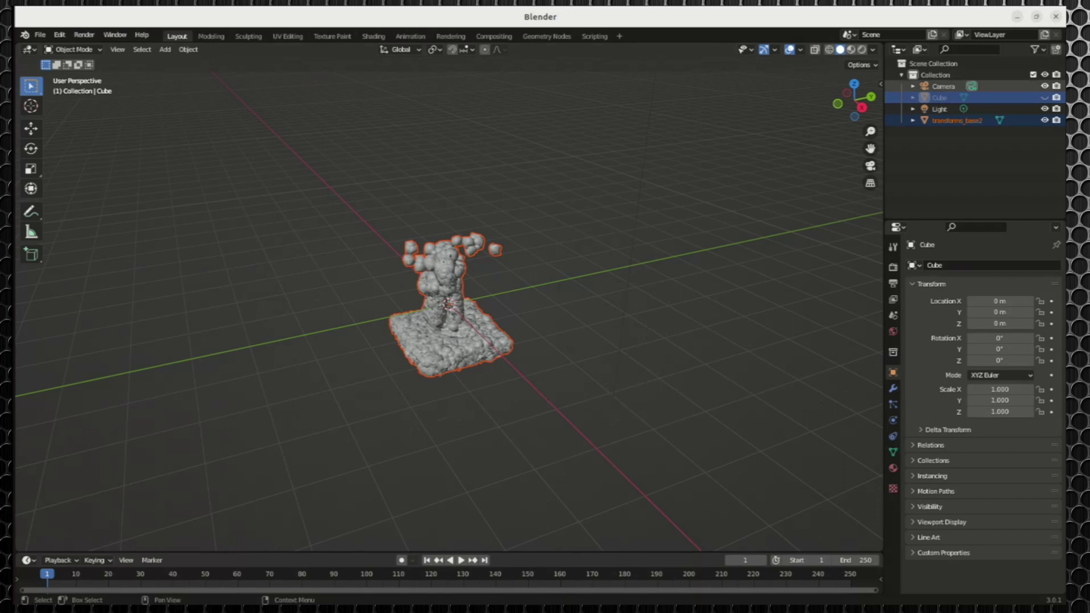
drag(425, 303, 360, 277)
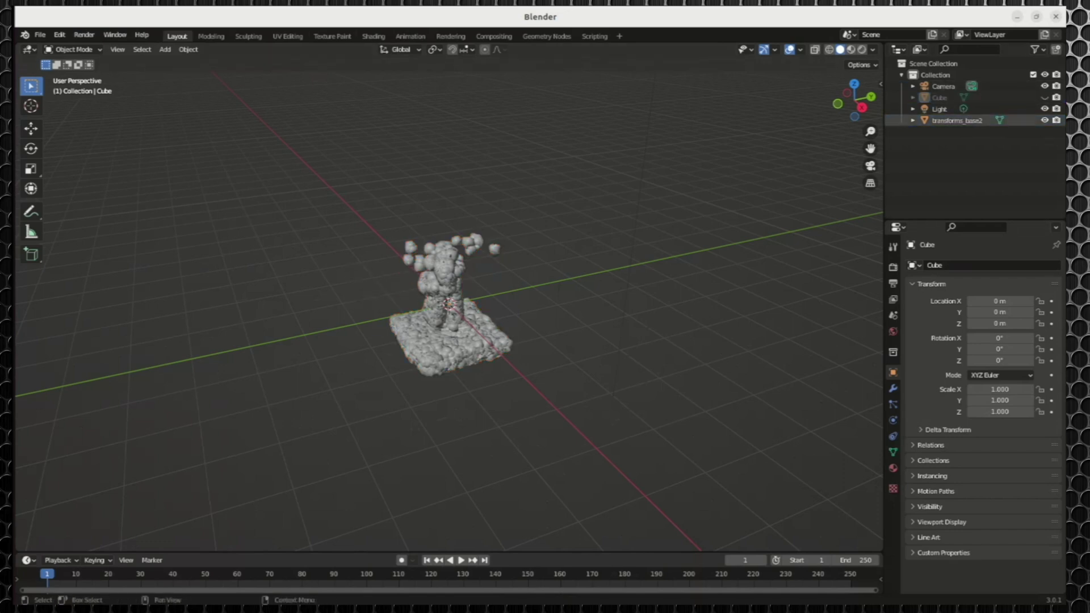
click(957, 121)
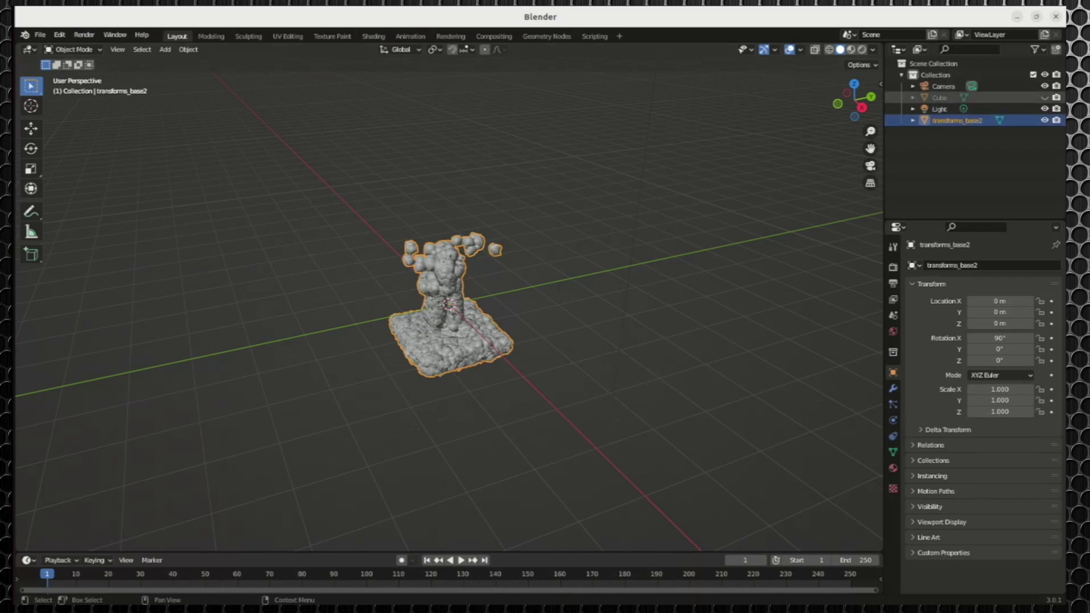
Examine the shape and surface of the imported transforms_base2 mesh up close and from a distance.
scroll(448, 300, down, 2)
scroll(448, 301, up, 8)
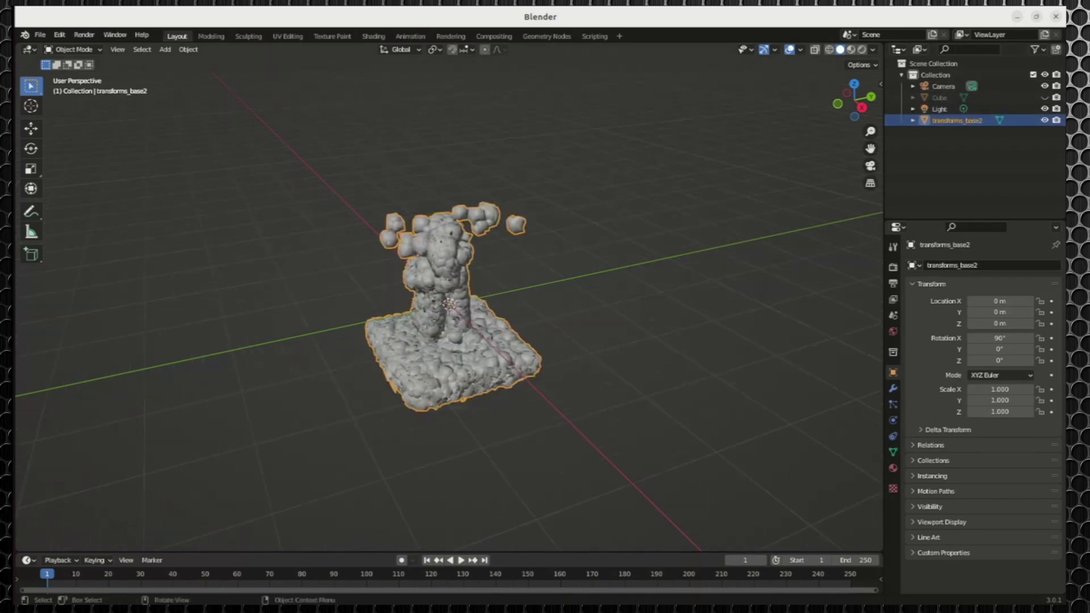
scroll(449, 304, down, 3)
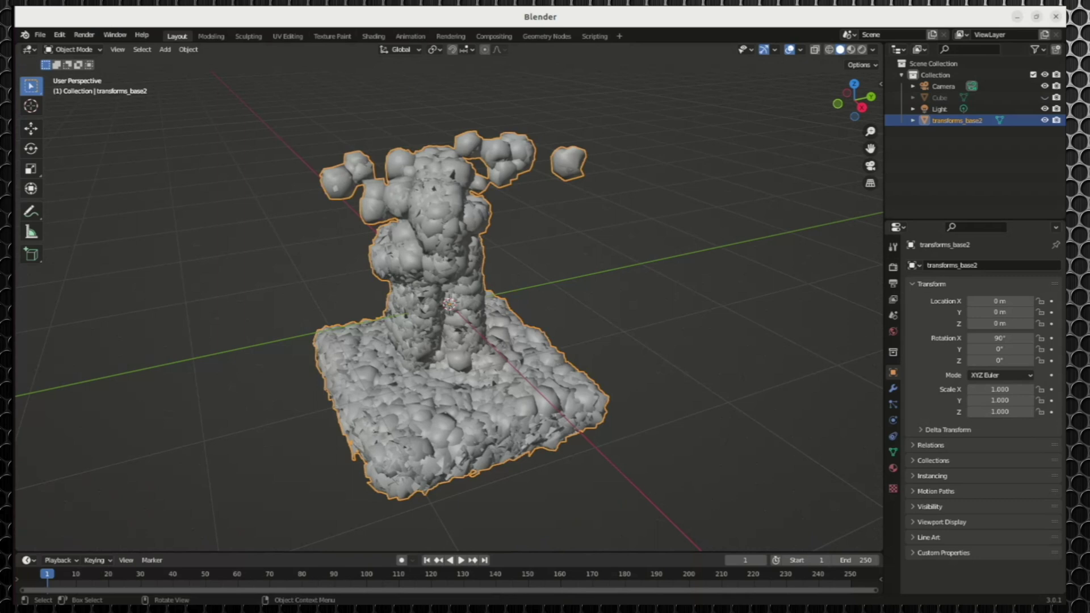
right_click(549, 396)
click(549, 396)
click(653, 408)
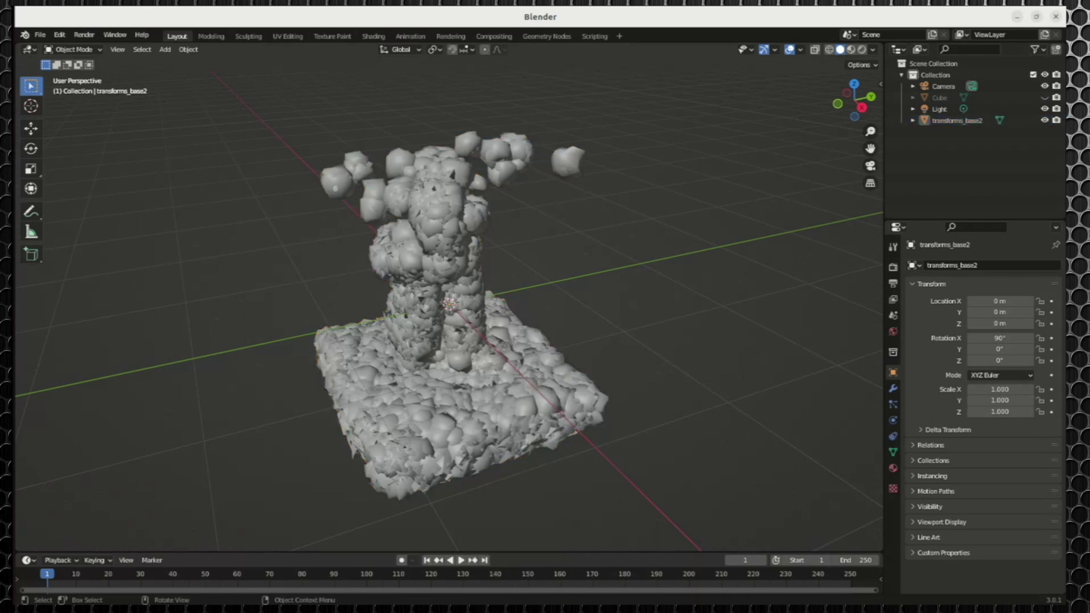
click(528, 392)
scroll(528, 392, down, 4)
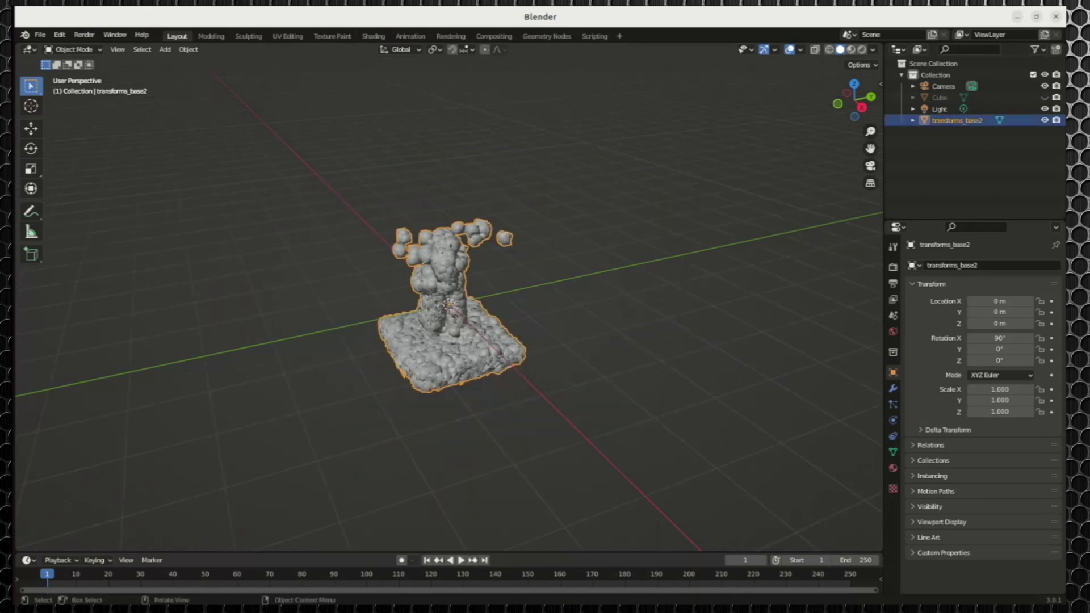
Import transforms_base.obj from the hoopking folder as Wavefront OBJ, alongside the existing transforms_base2 mesh.
scroll(449, 303, up, 4)
scroll(449, 303, down, 1)
scroll(449, 304, up, 6)
scroll(449, 304, down, 3)
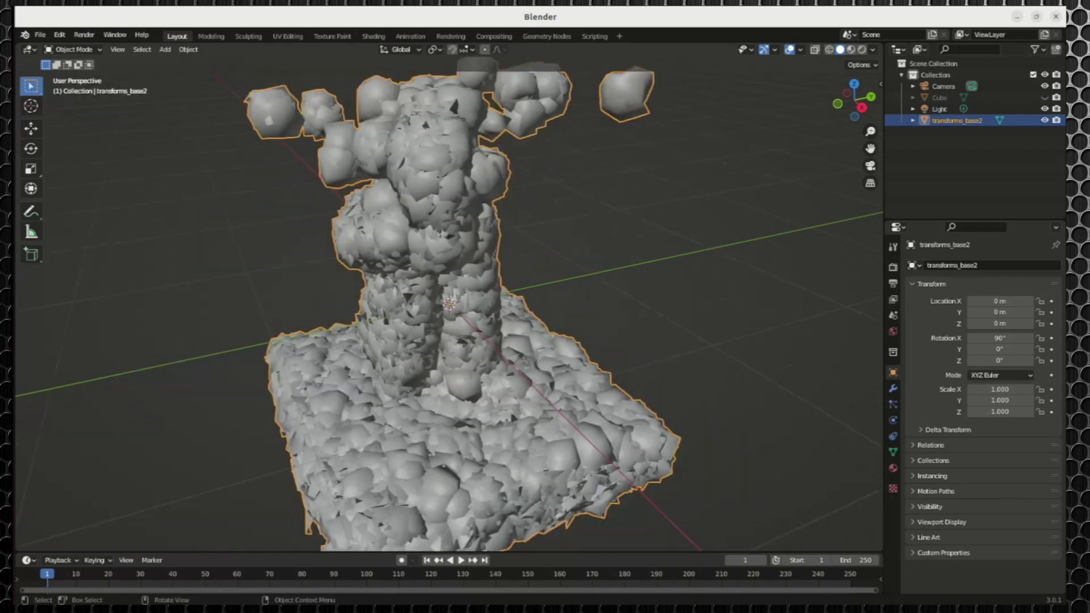
scroll(449, 304, down, 2)
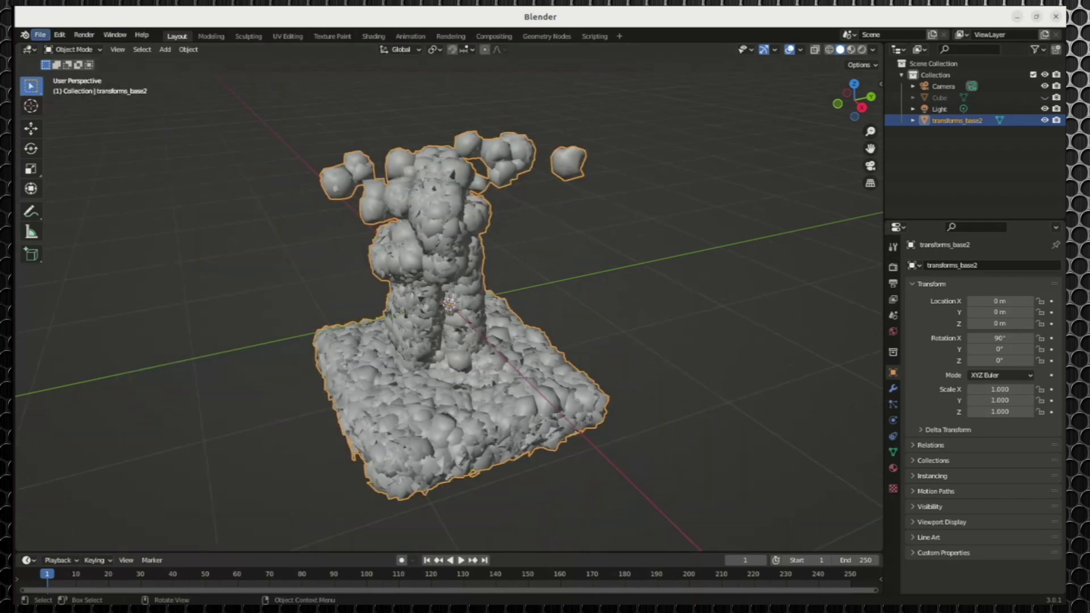
click(40, 35)
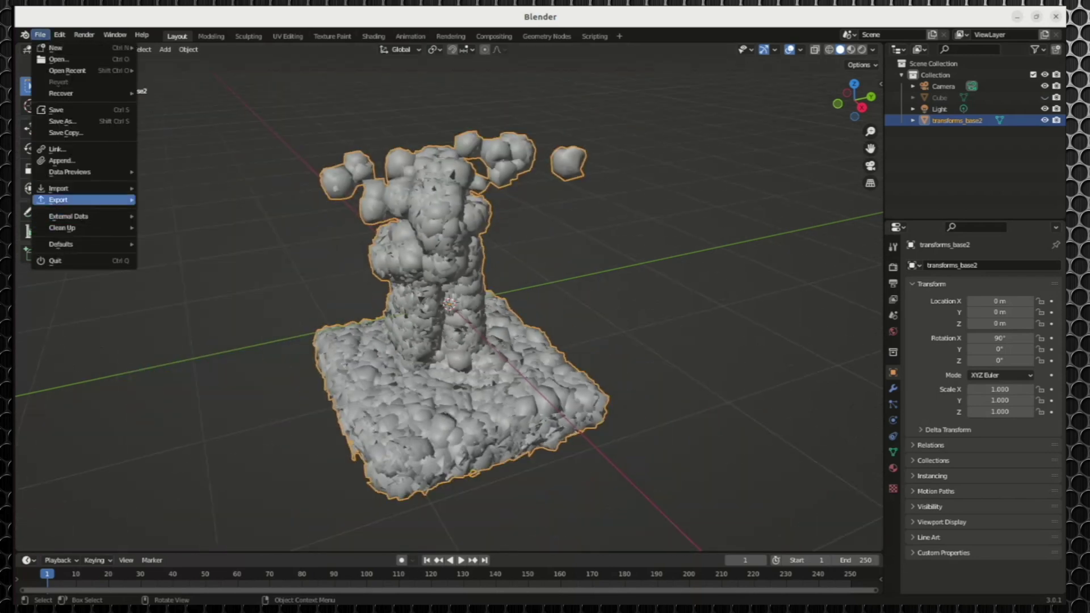
mouse_move(60, 188)
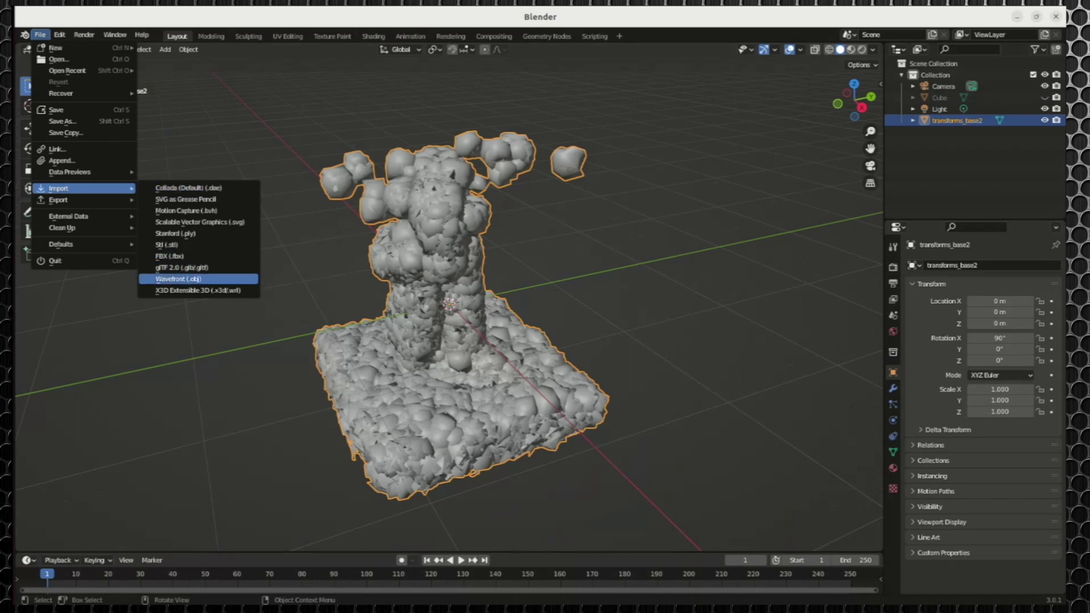
click(177, 279)
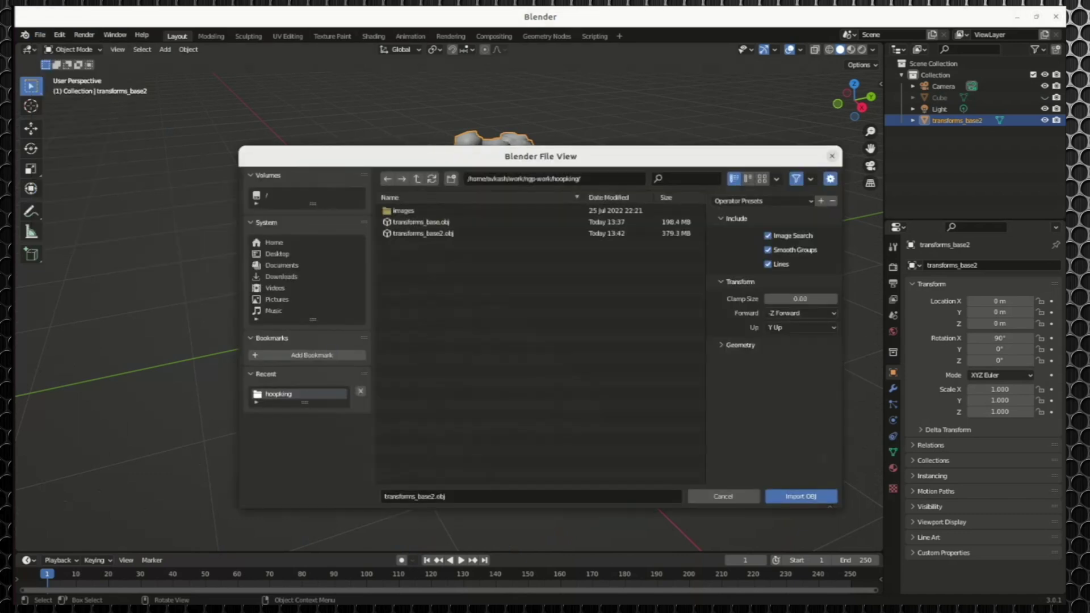
click(423, 222)
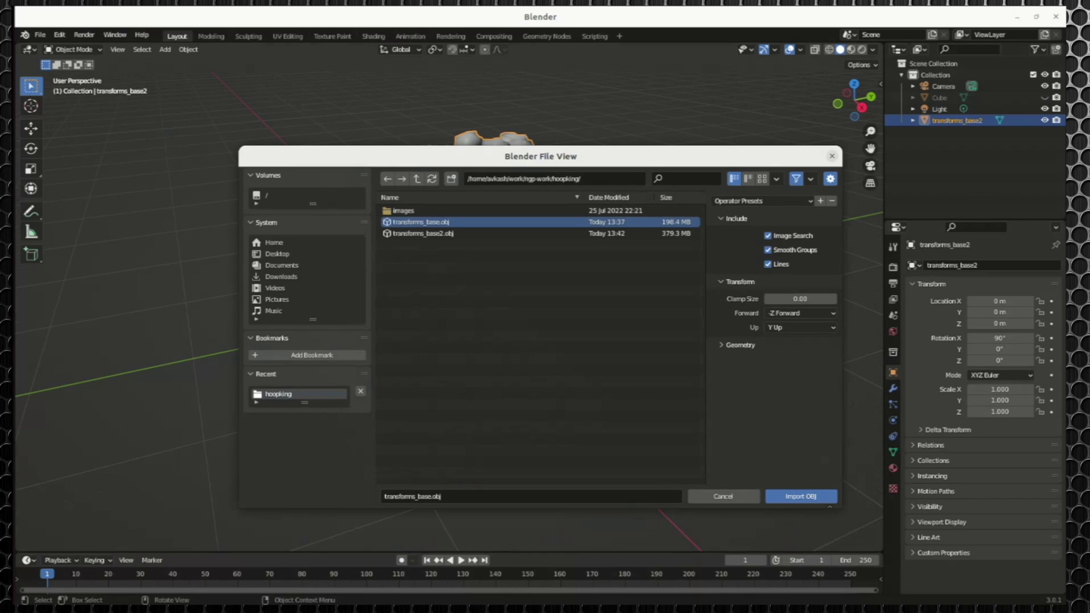
click(800, 496)
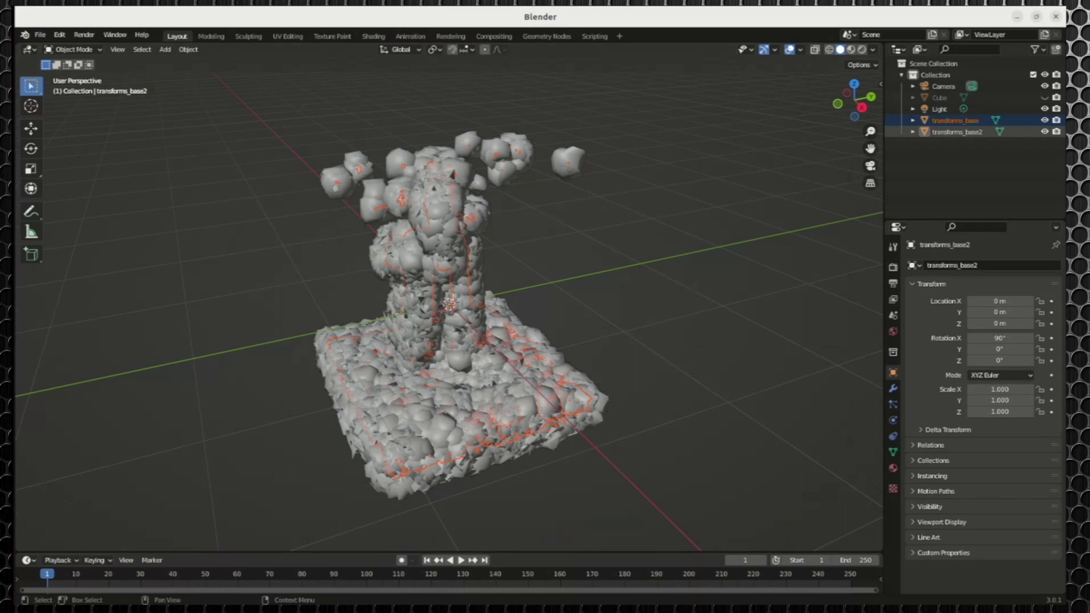
Hide the transforms_base2 mesh and make the imported transforms_base mesh the active object.
click(1044, 132)
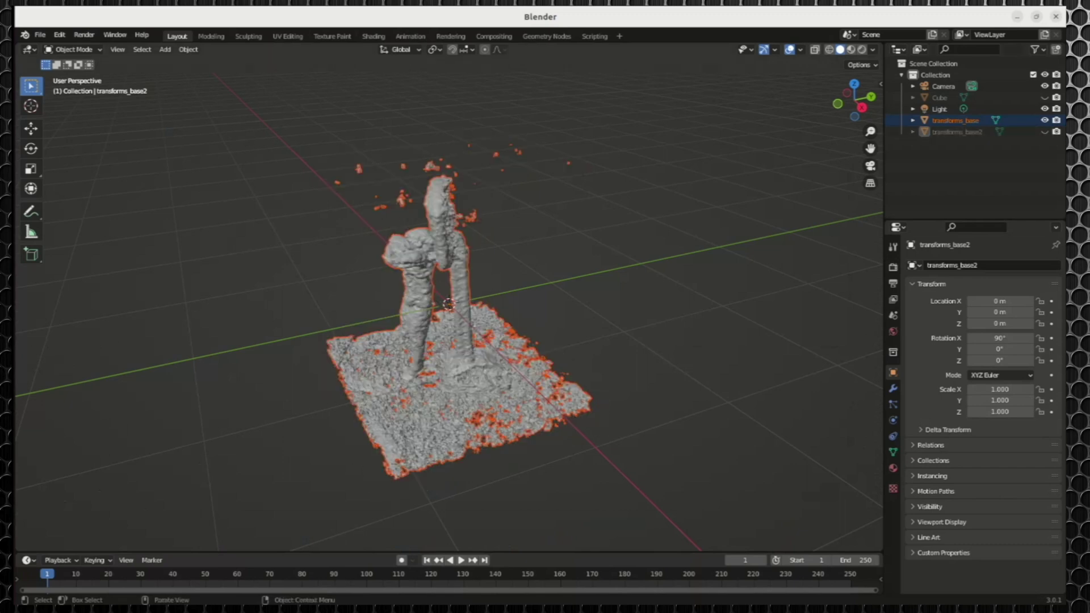
click(454, 369)
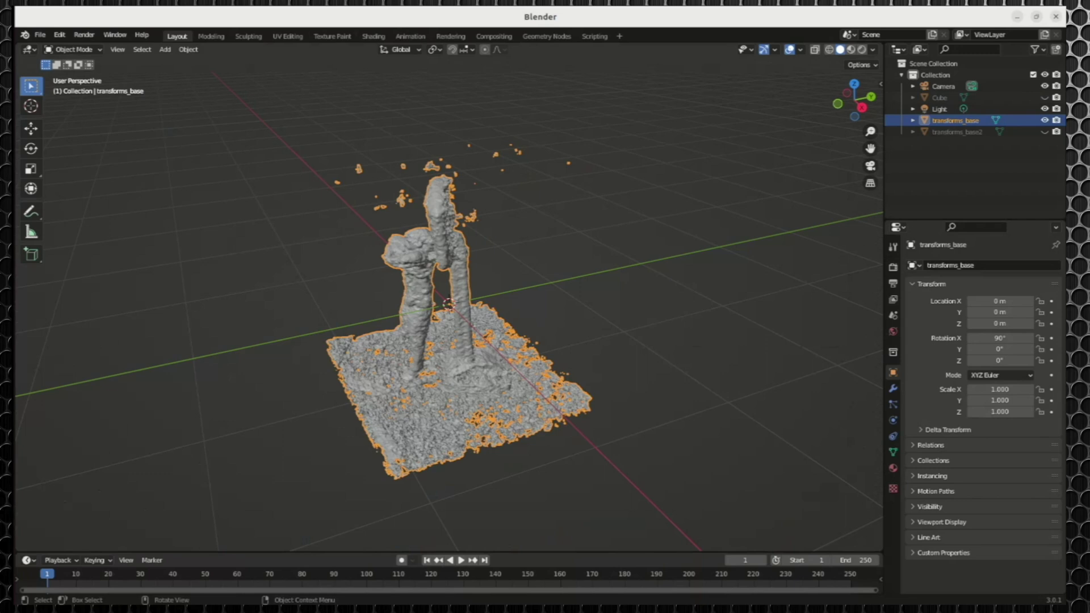
key(space)
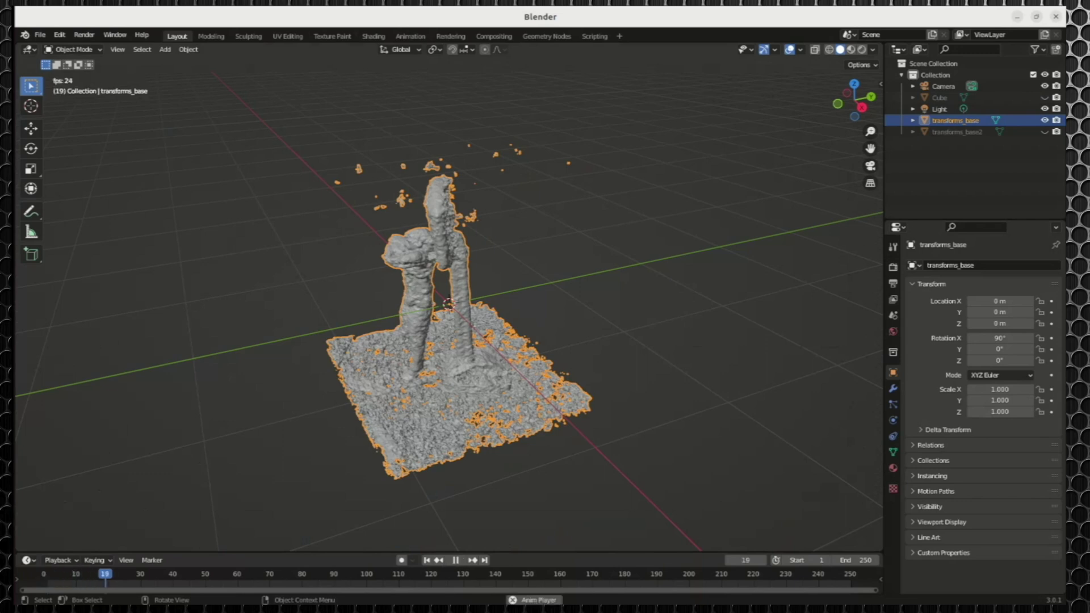
key(space)
key(space)
key(space)
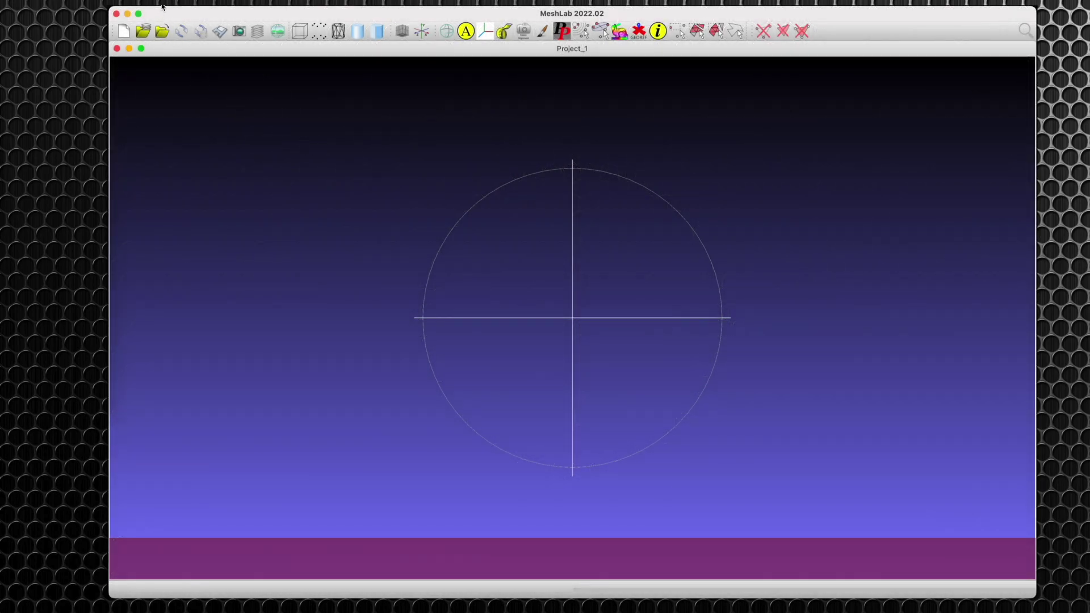
Switch to MeshLab, import transforms_base.obj from the Downloads folder and inspect the model from several sides.
click(163, 1)
click(197, 83)
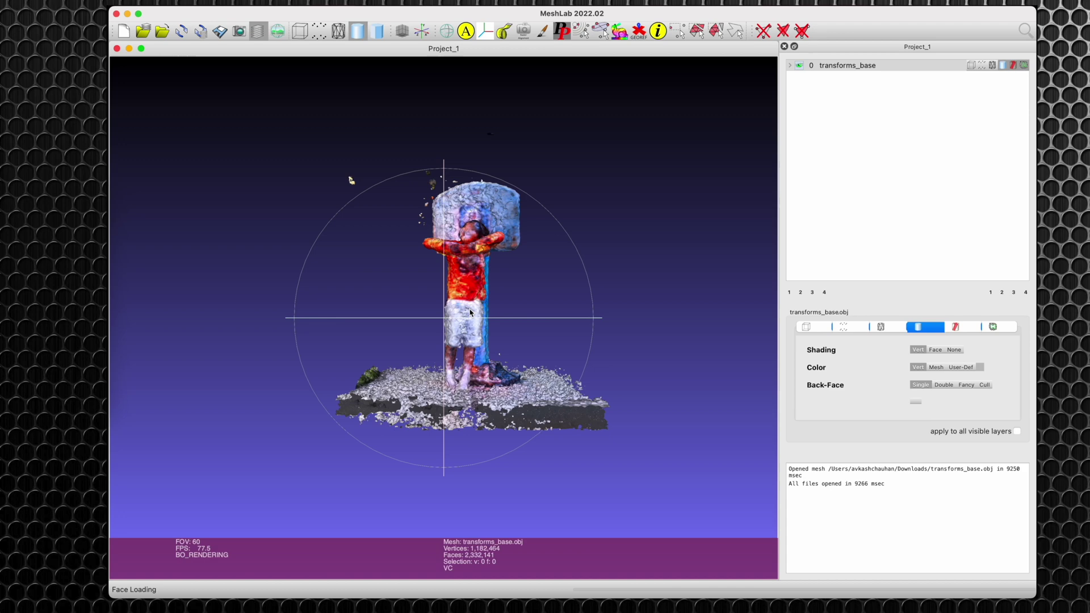
drag(471, 312, 323, 211)
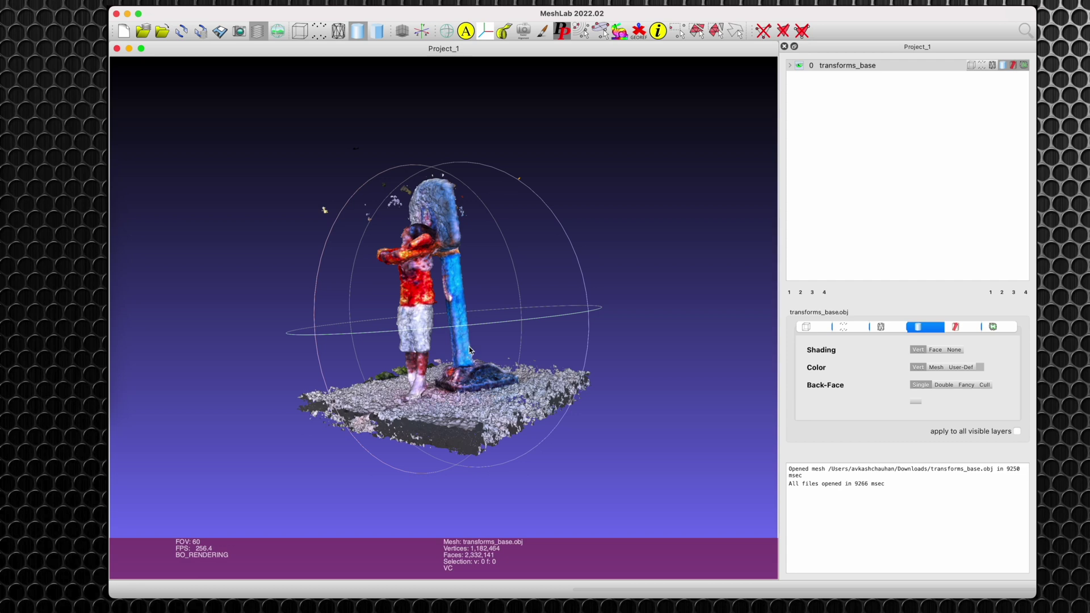
drag(410, 328, 594, 302)
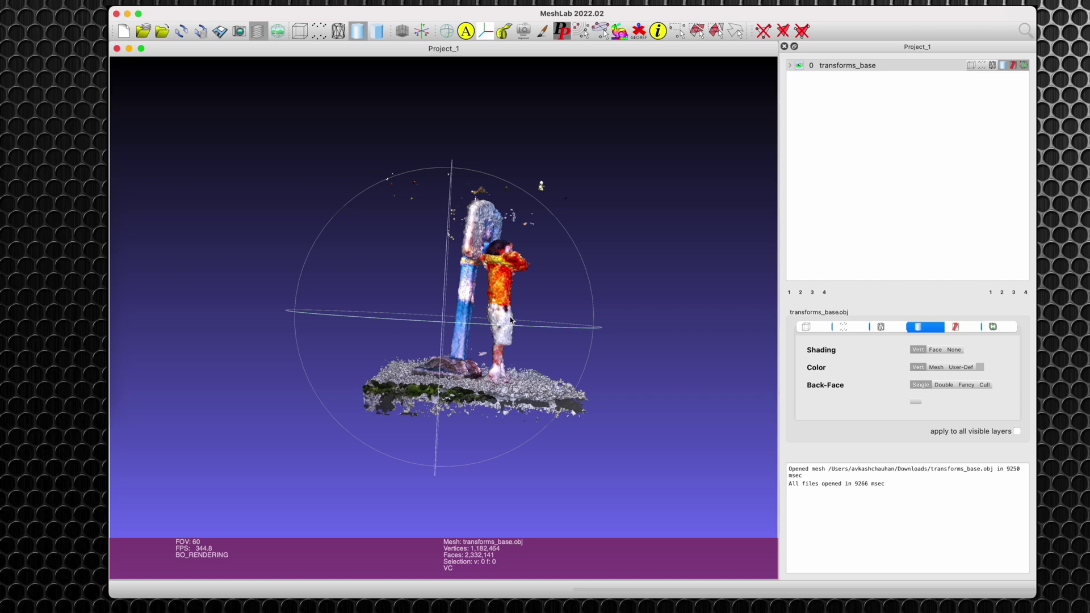
drag(511, 321, 285, 329)
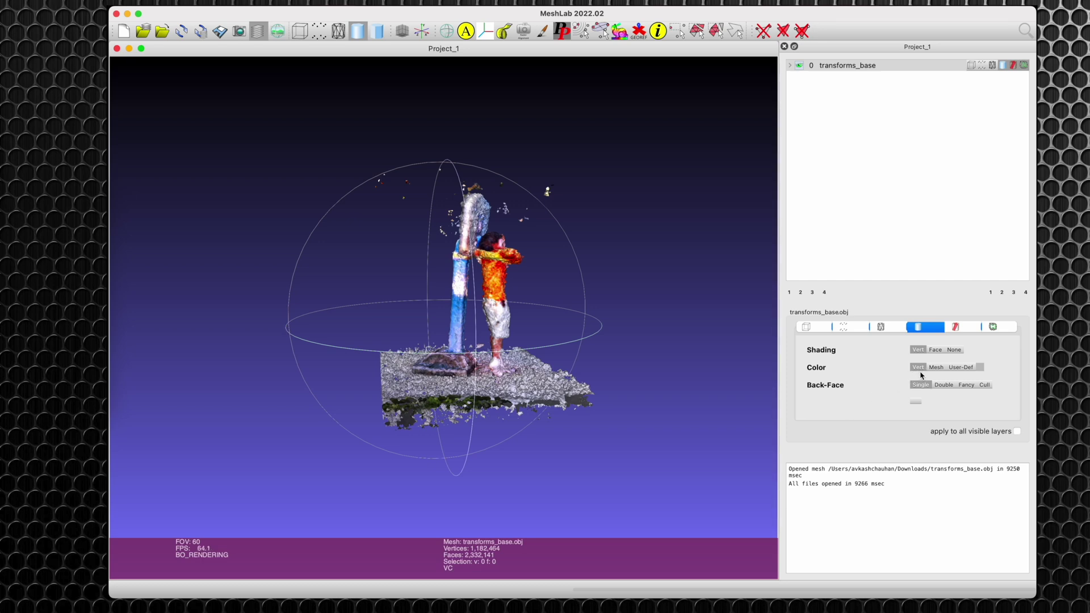
Compare the Mesh and Vert colour modes on transforms_base, ending on Vert colour.
click(936, 368)
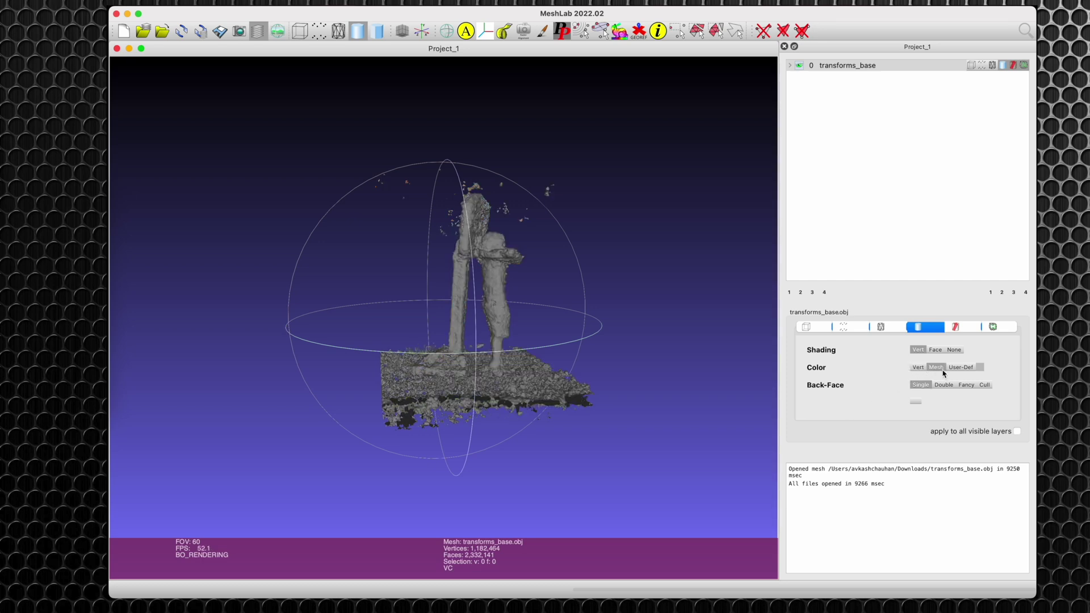
click(917, 367)
click(937, 368)
click(917, 367)
Compare Face and Vert shading on transforms_base and leave the shading set to Face.
click(936, 351)
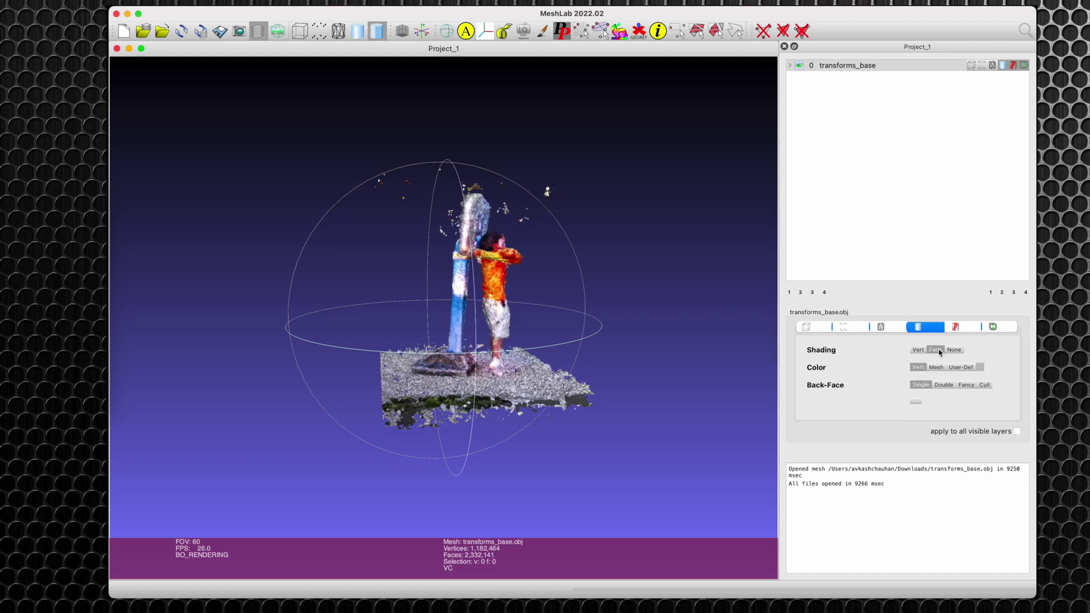
click(920, 350)
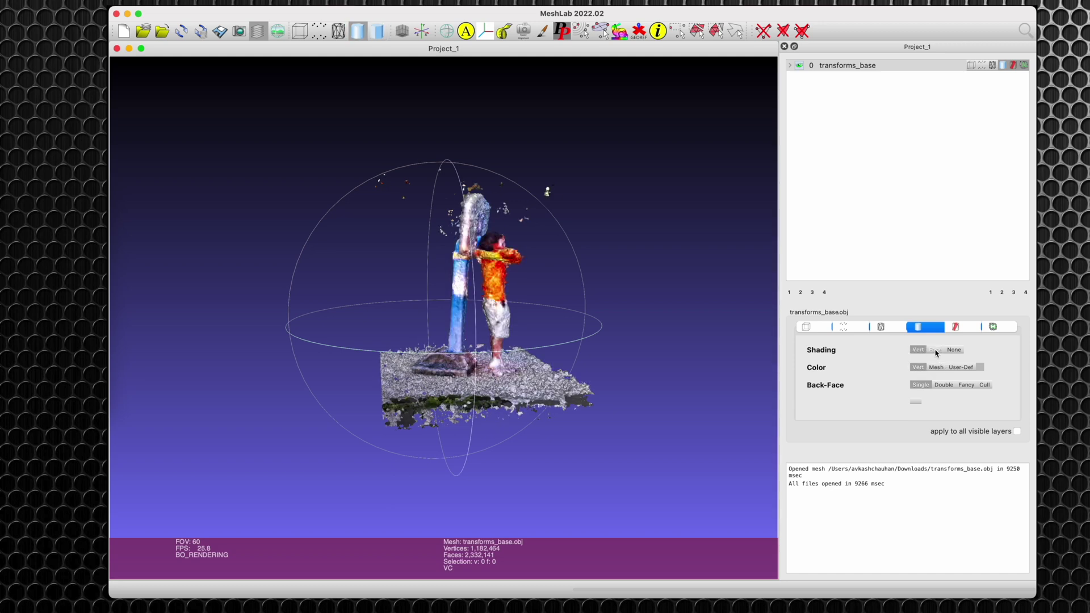
click(935, 351)
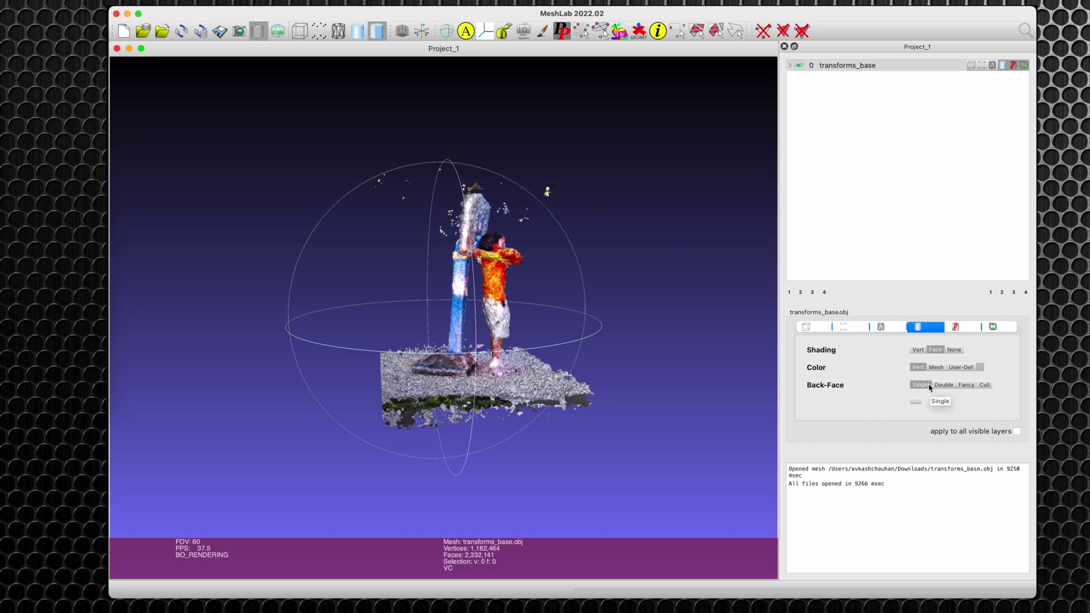
Preview transforms_base in User-Def colour from the front, return to Vert colour and view it from an angle.
drag(724, 376, 398, 321)
click(961, 368)
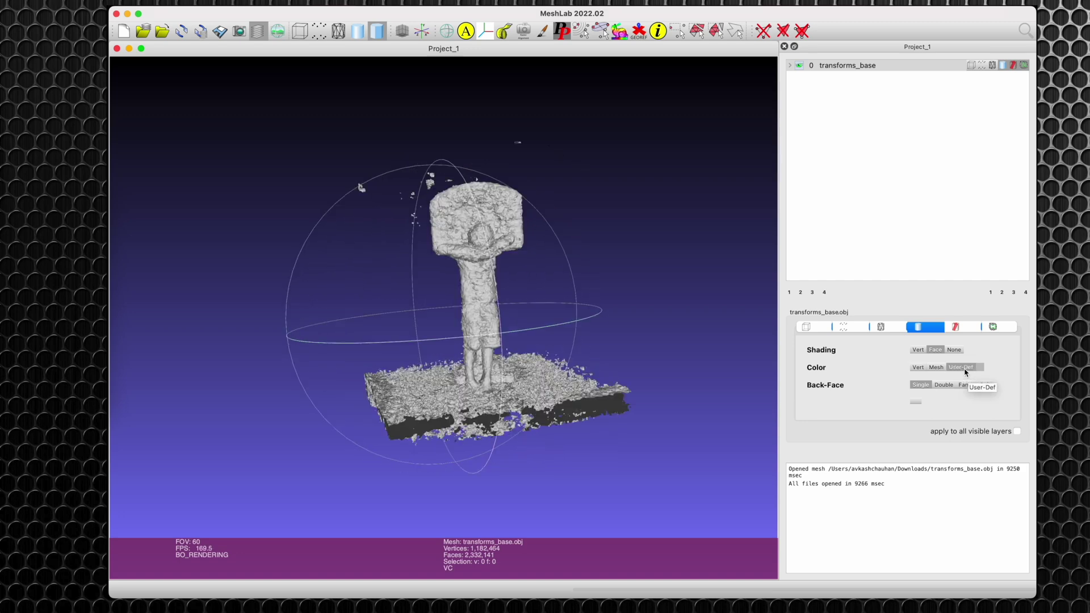
click(919, 367)
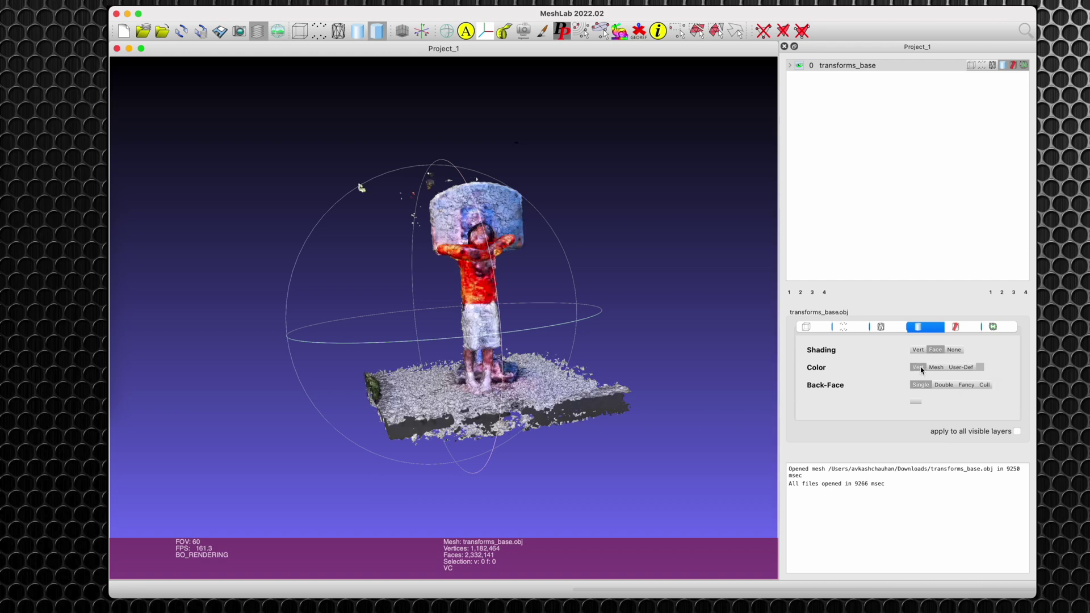
drag(549, 290, 603, 289)
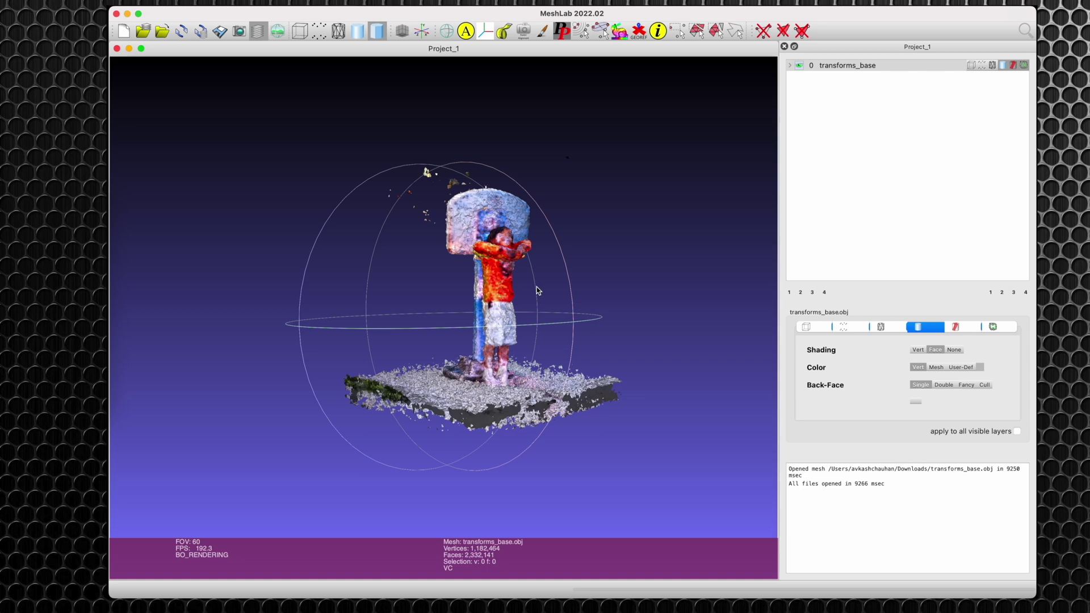
Close the current project and import transforms_base2.obj from the Downloads folder, accepting the missing-materials warning.
click(169, 2)
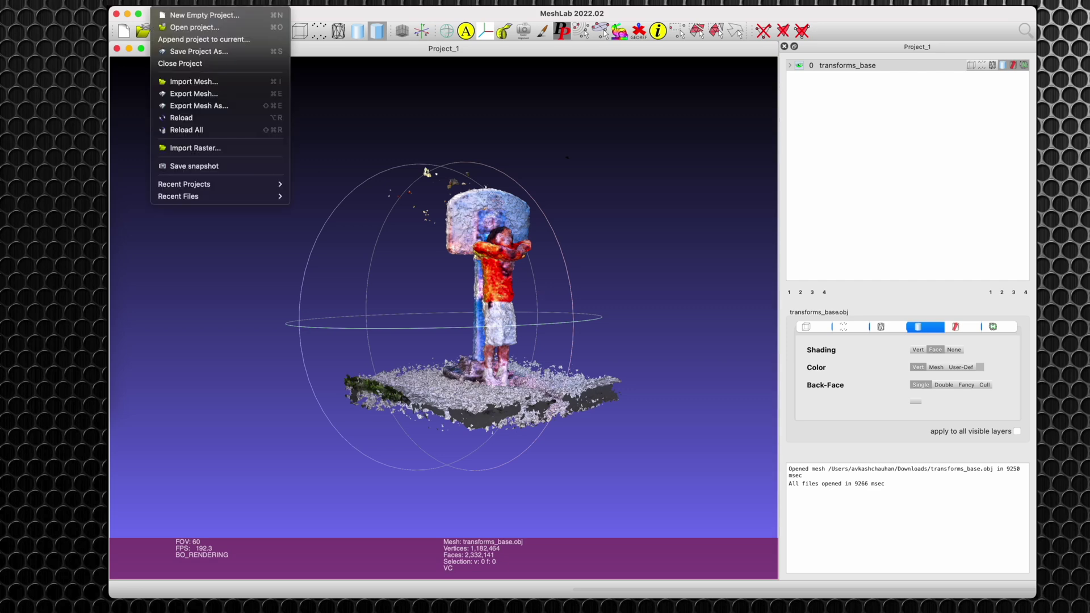
click(179, 63)
click(164, 2)
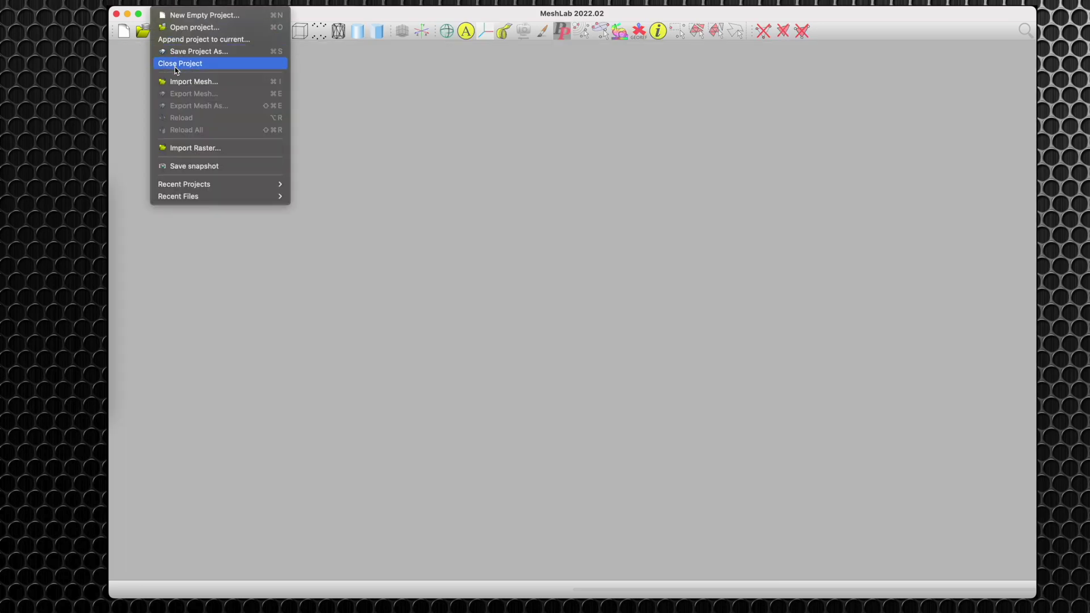
click(177, 83)
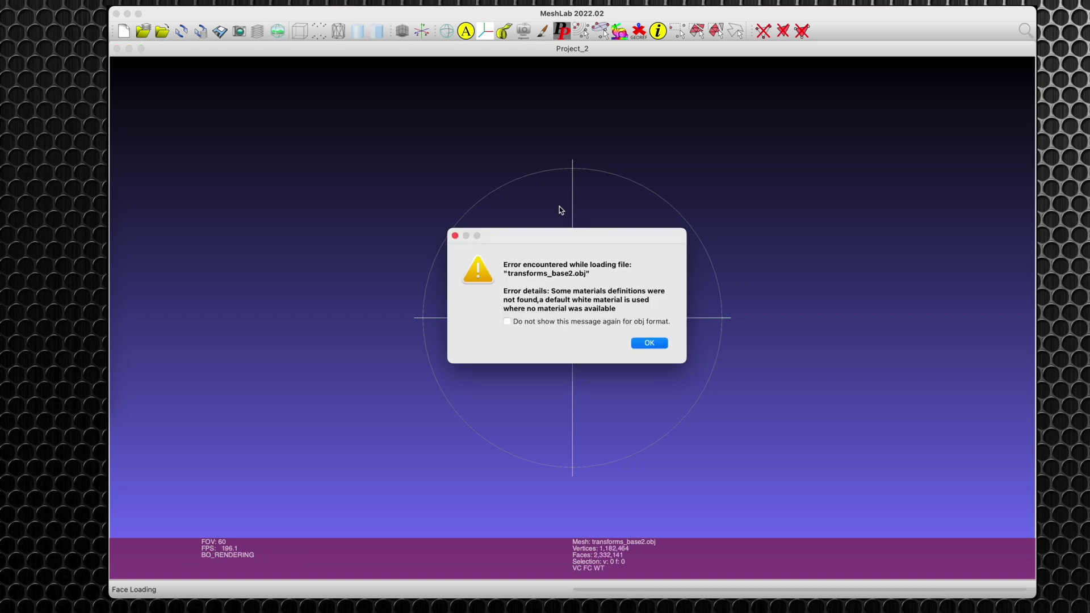
click(650, 342)
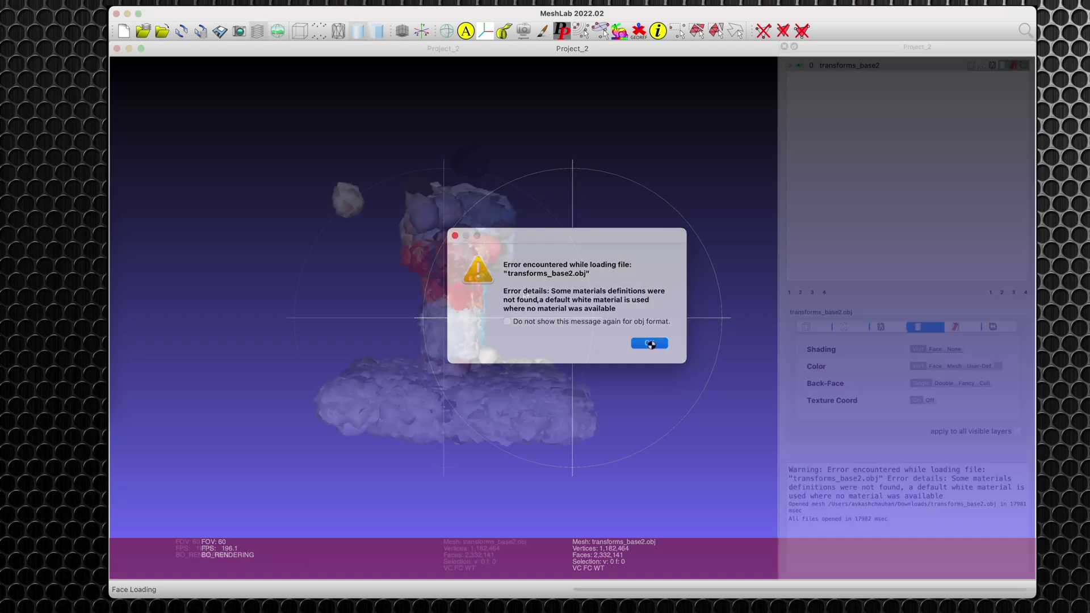
View transforms_base2 from several sides and compare its Face and Vert colour modes, ending on Vert colour.
drag(650, 343, 664, 308)
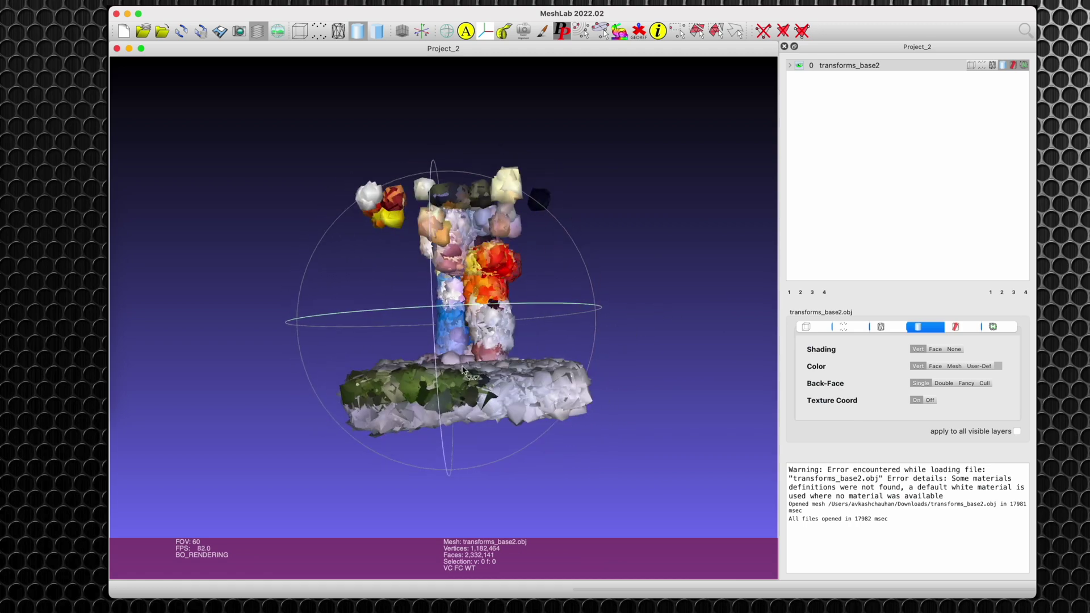
drag(462, 369, 596, 352)
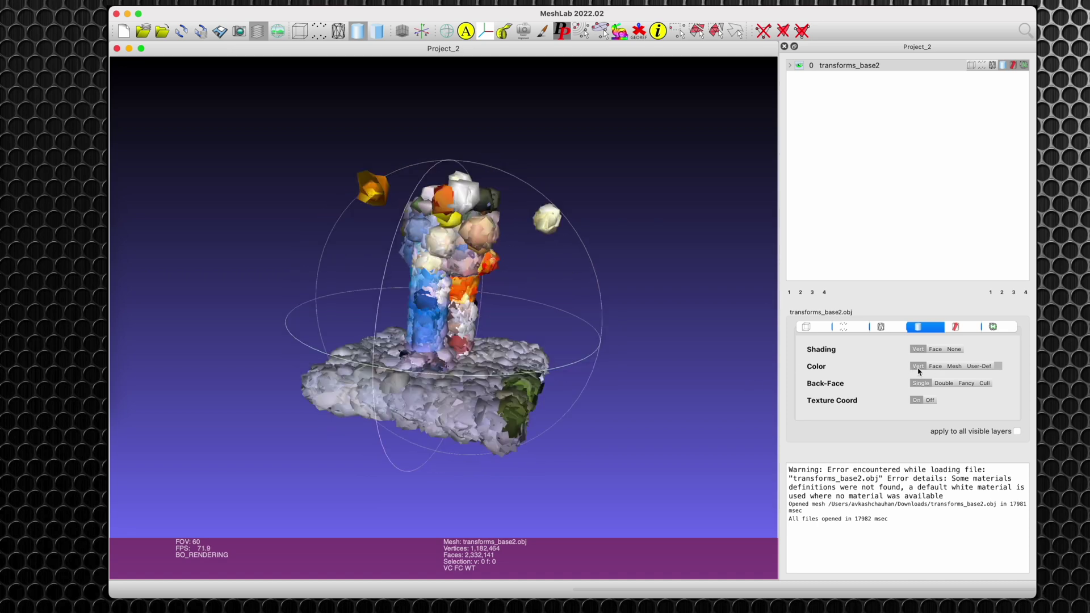
click(935, 366)
click(918, 366)
click(935, 366)
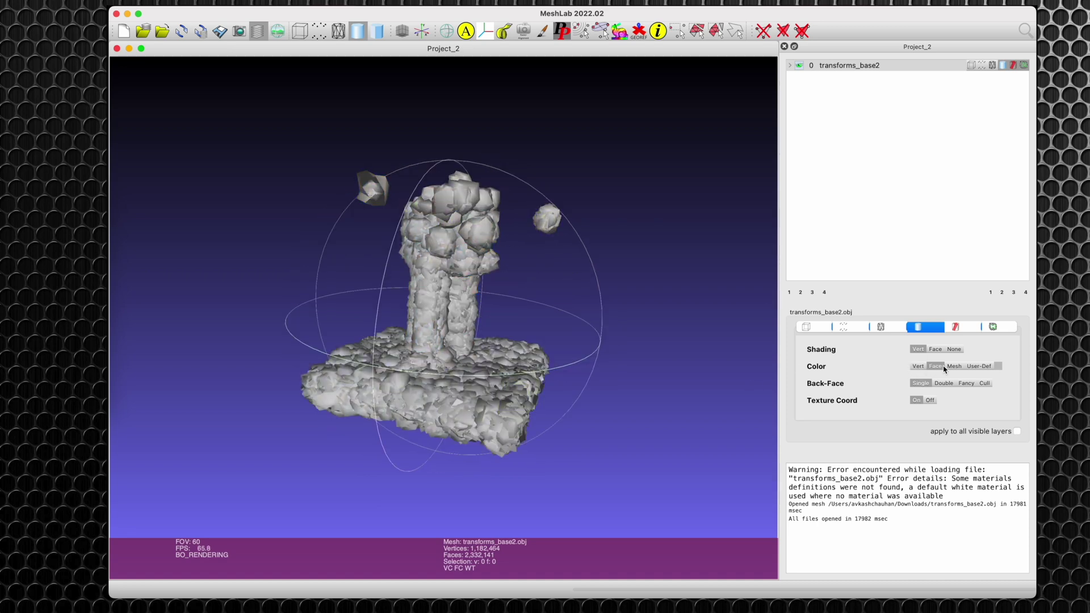
click(918, 366)
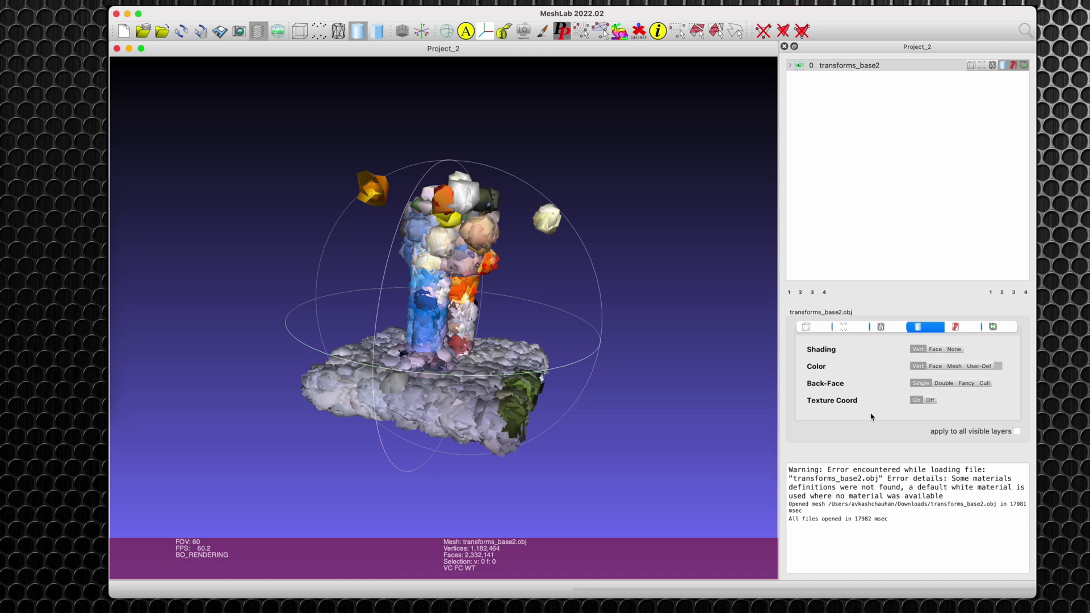
Turn off Texture Coord for transforms_base2 and compare Face shading with Vert shading, ending on Vert.
click(931, 400)
click(935, 349)
mouse_move(454, 284)
mouse_down()
mouse_move(554, 267)
mouse_move(409, 315)
mouse_move(495, 346)
mouse_move(452, 377)
mouse_move(541, 368)
mouse_move(380, 319)
mouse_up()
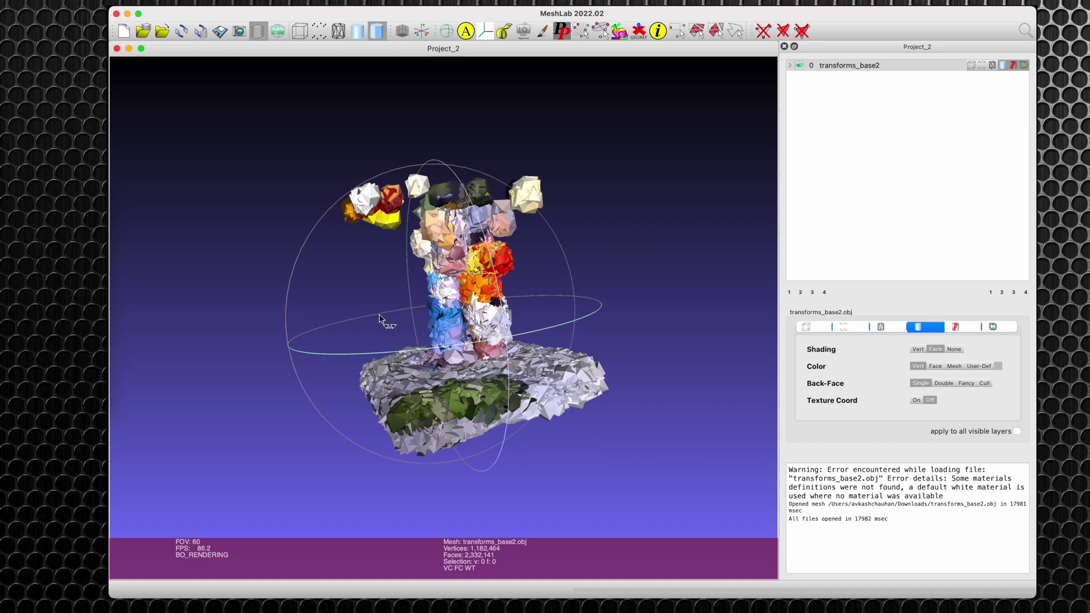
click(918, 350)
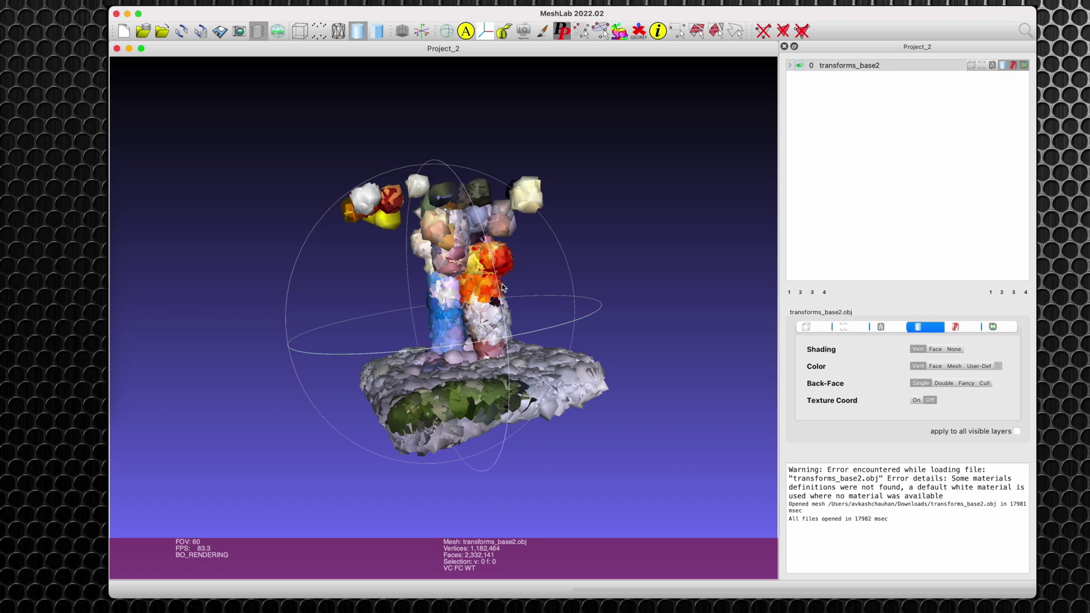
Examine the coloured surface of transforms_base2 up close, as a whole and from a tilted angle.
scroll(505, 301, up, 6)
scroll(502, 286, down, 2)
scroll(502, 287, down, 8)
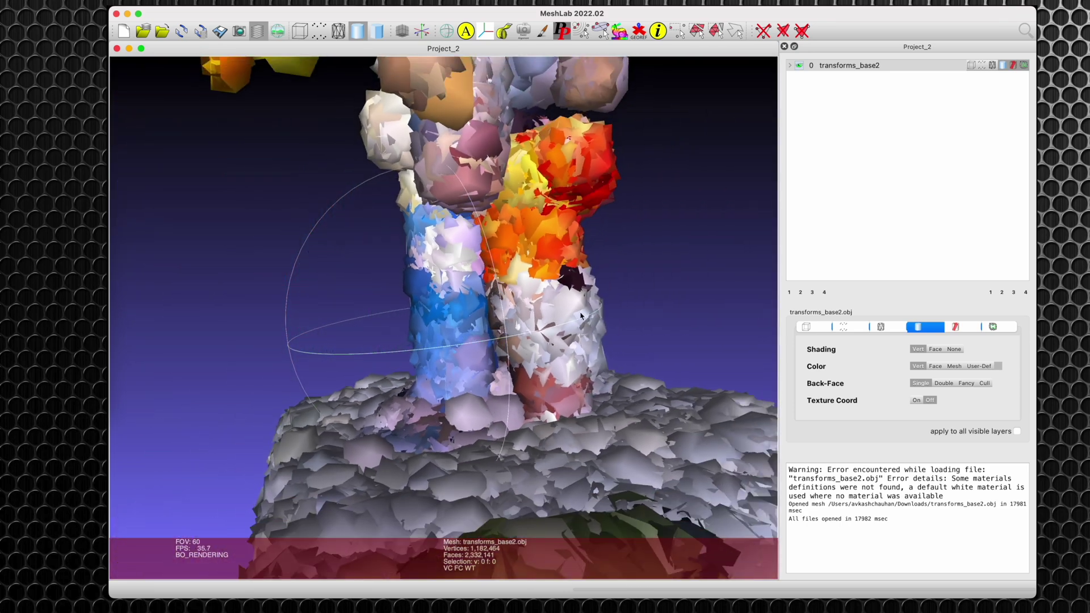
scroll(504, 315, up, 6)
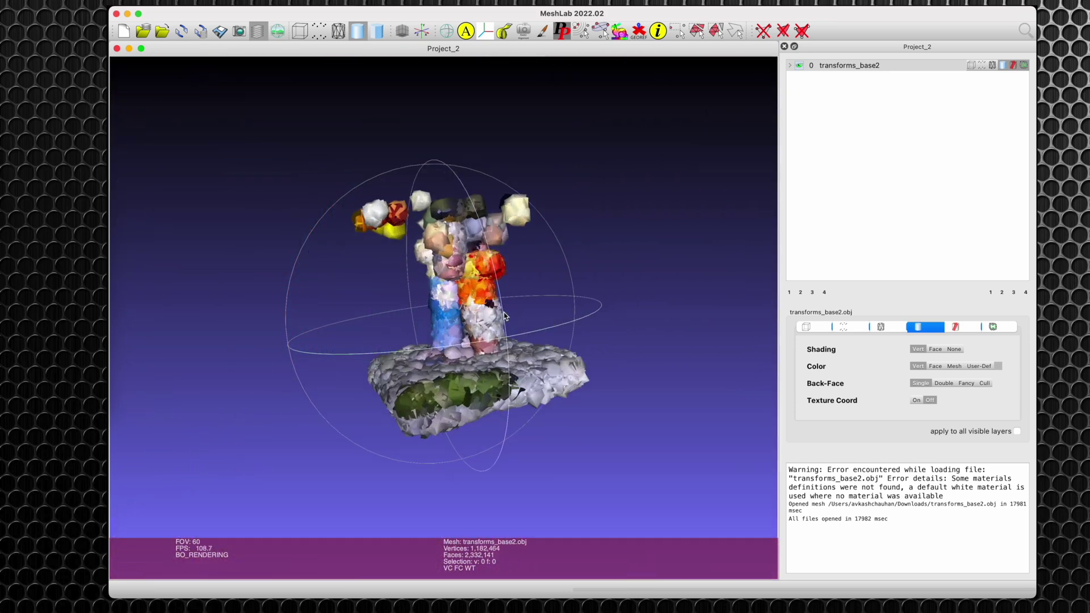
drag(502, 312, 504, 290)
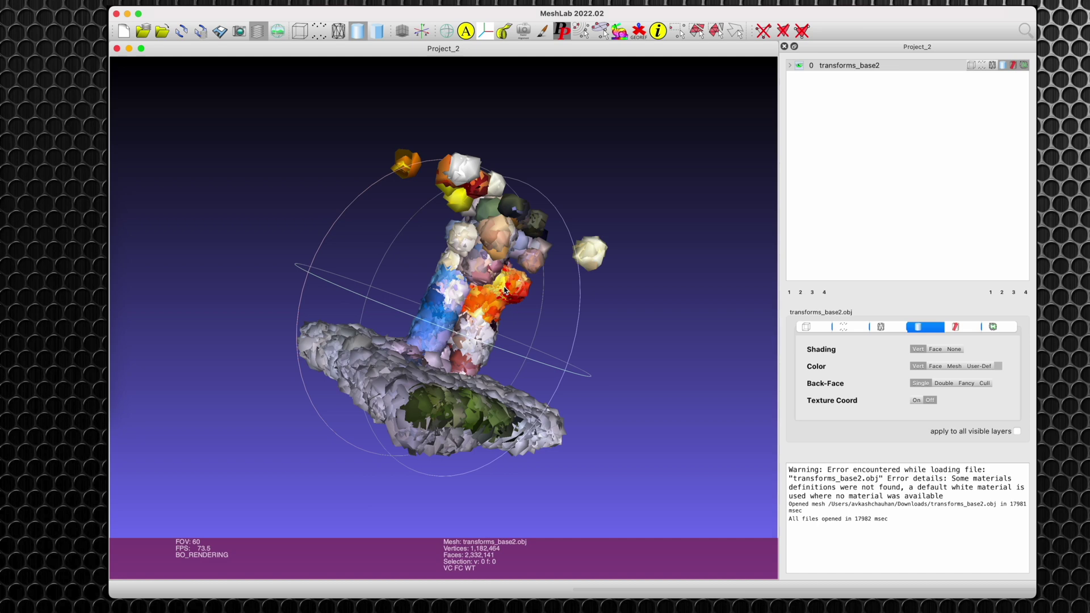